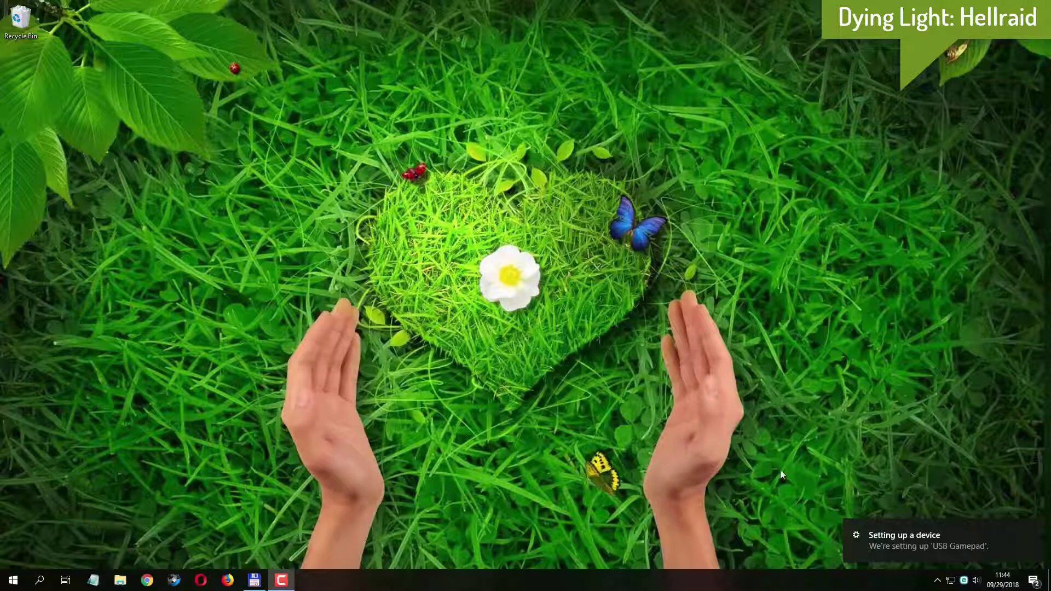
Open the Bluetooth & other devices settings from the device setup notification and select the USB Gamepad entry
left_click(889, 537)
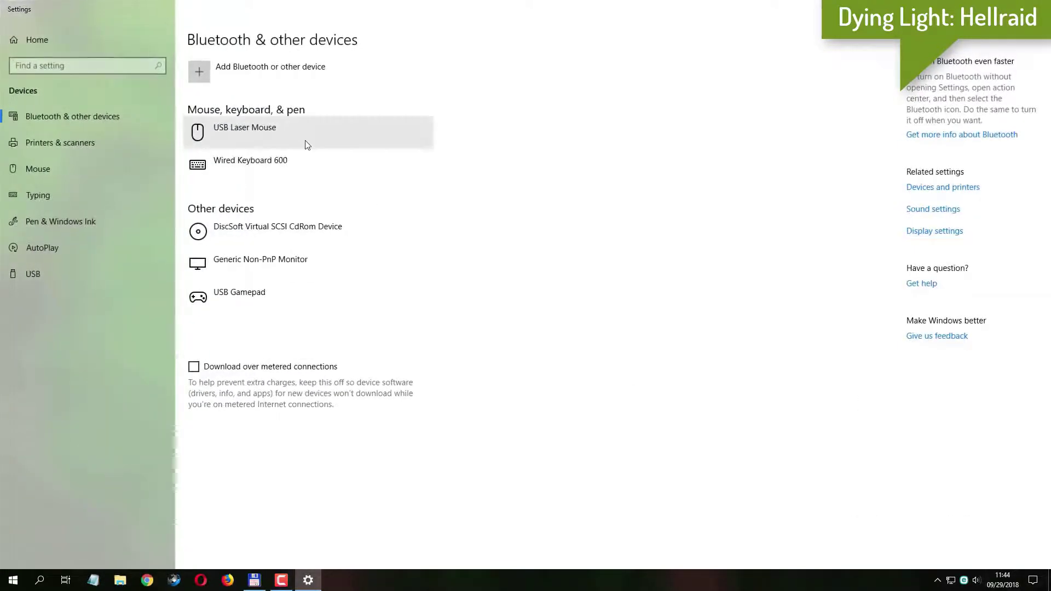
left_click(299, 295)
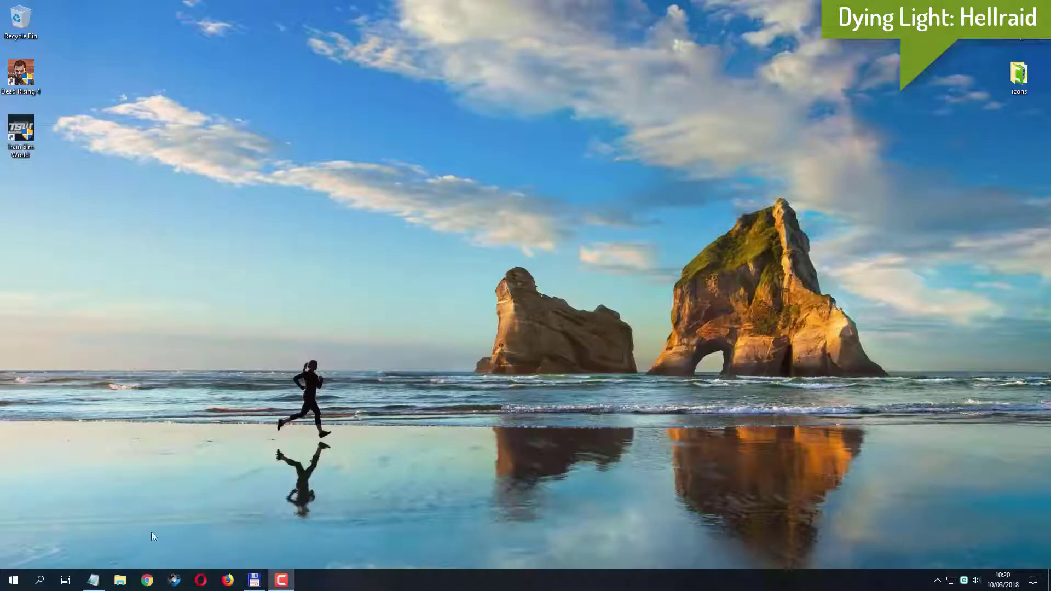
Open the Downloads folder in File Explorer, select the x360ce_x64 archive, and move the window clear of the desktop
left_click(121, 581)
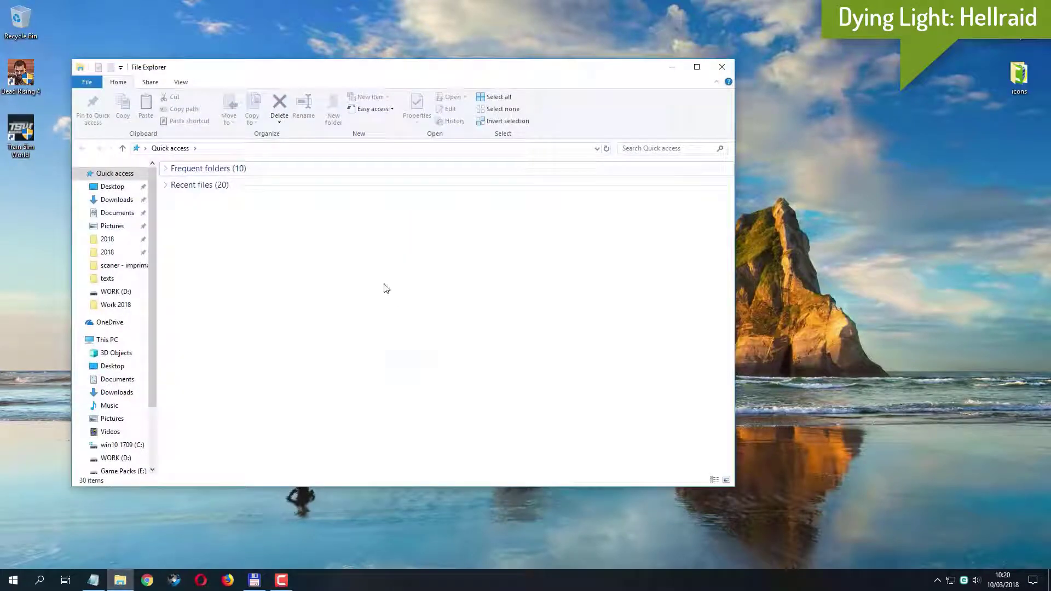
left_click(125, 206)
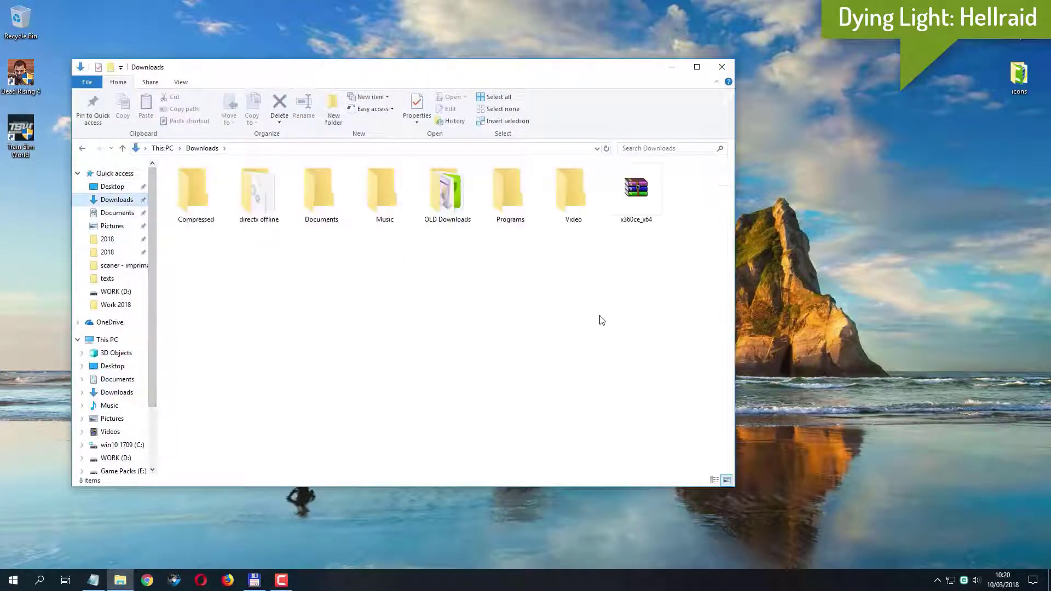
left_click(637, 195)
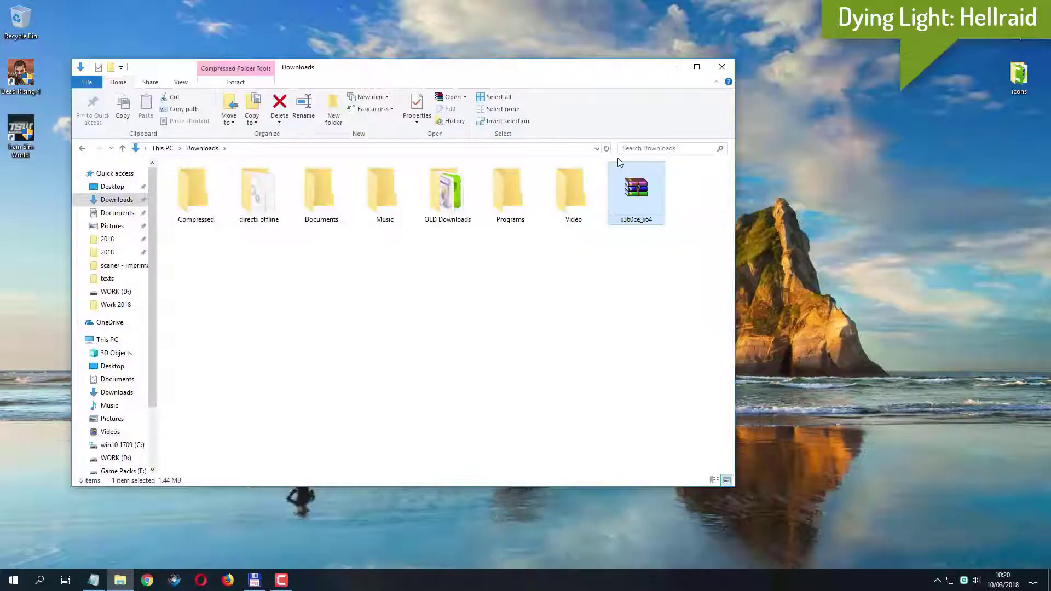
left_click_drag(588, 69, 649, 21)
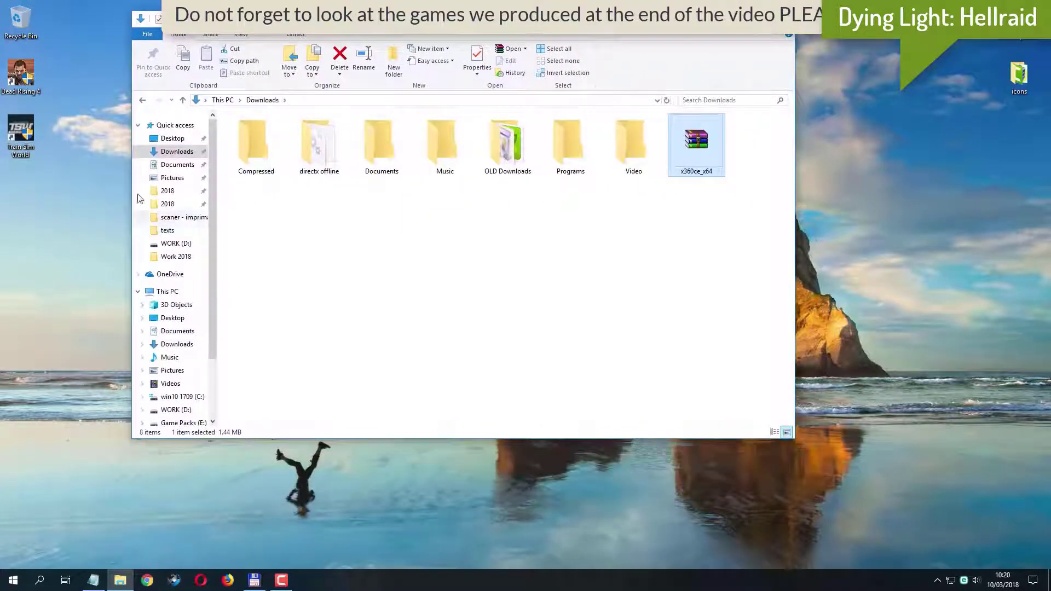
Open the file location of the Dead Rising 4 desktop shortcut and arrange its folder window so the Downloads archive stays accessible
left_click(41, 77)
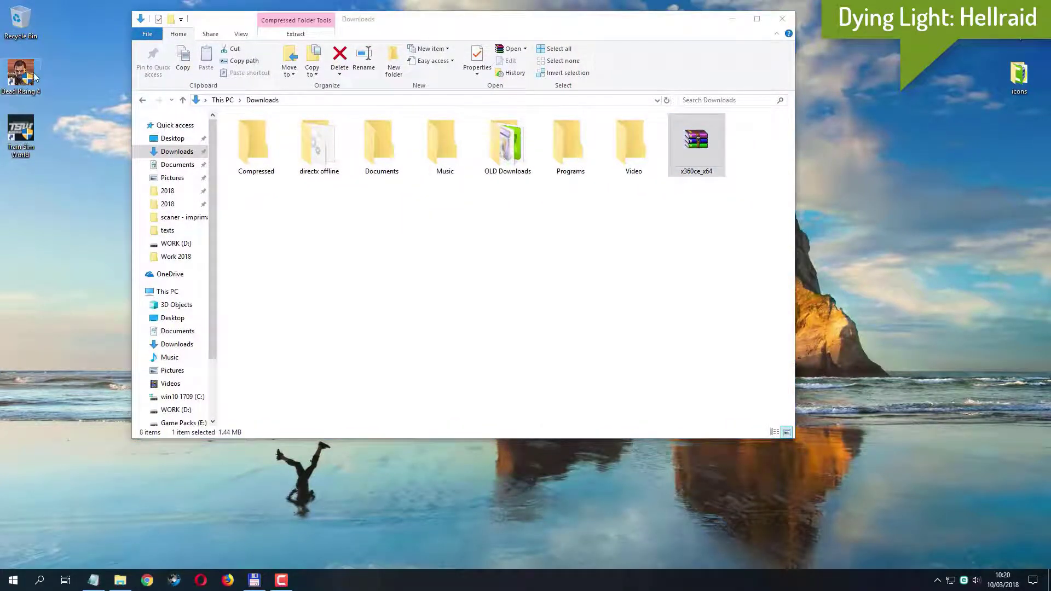
right_click(30, 79)
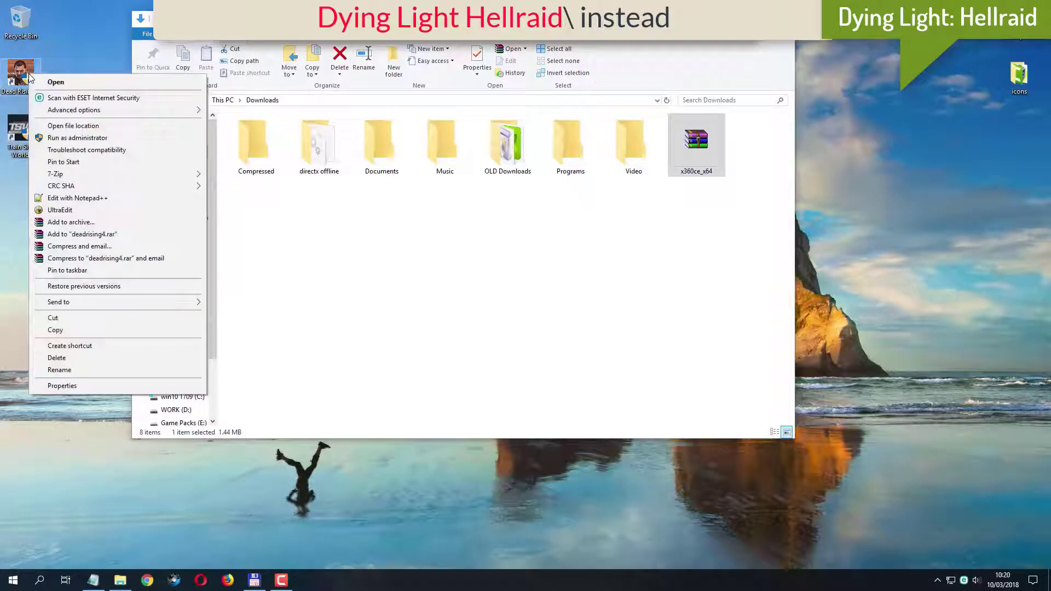
left_click(83, 127)
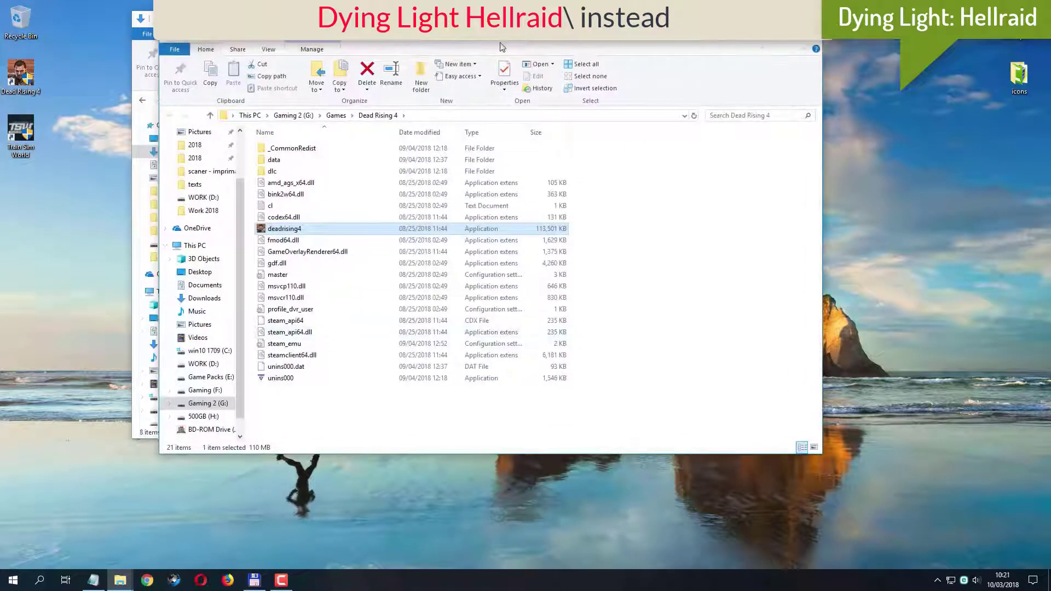
left_click_drag(446, 47, 614, 211)
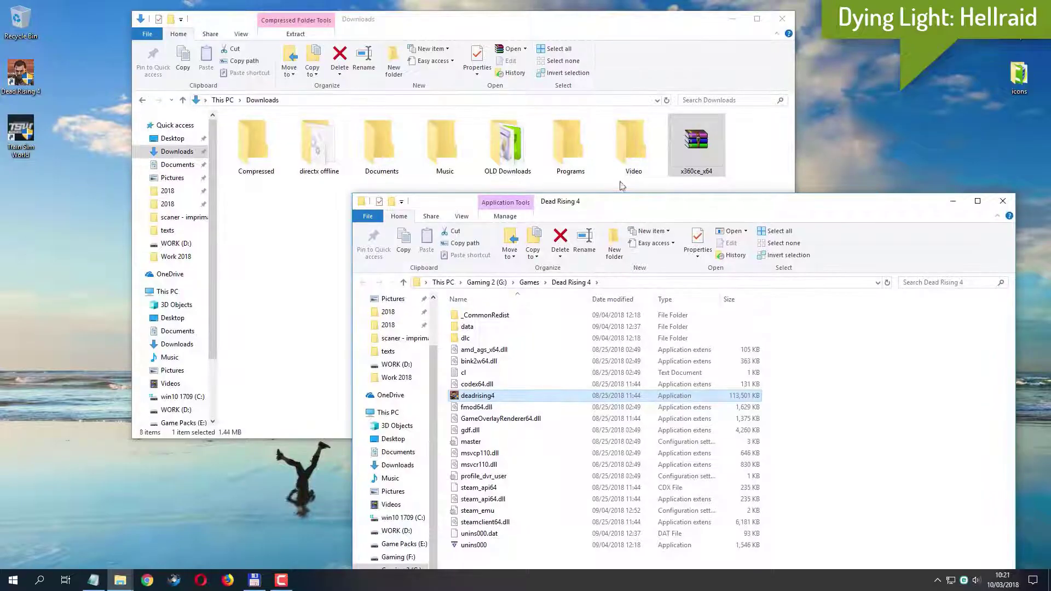
Copy the x360ce_x64 archive from Downloads into the Dead Rising 4 game folder
left_click(694, 143)
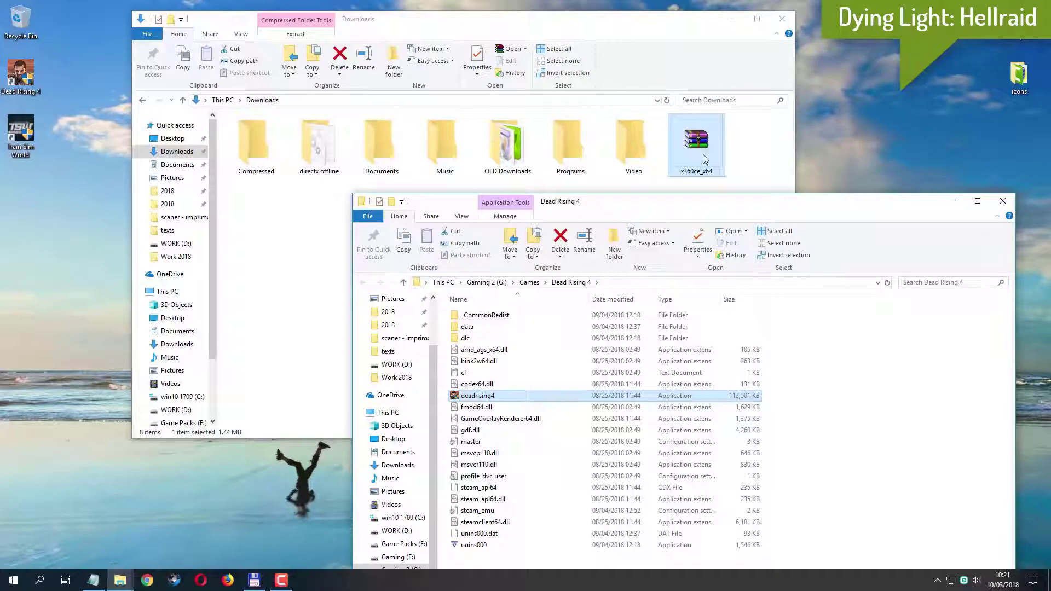
left_click_drag(698, 149, 921, 442)
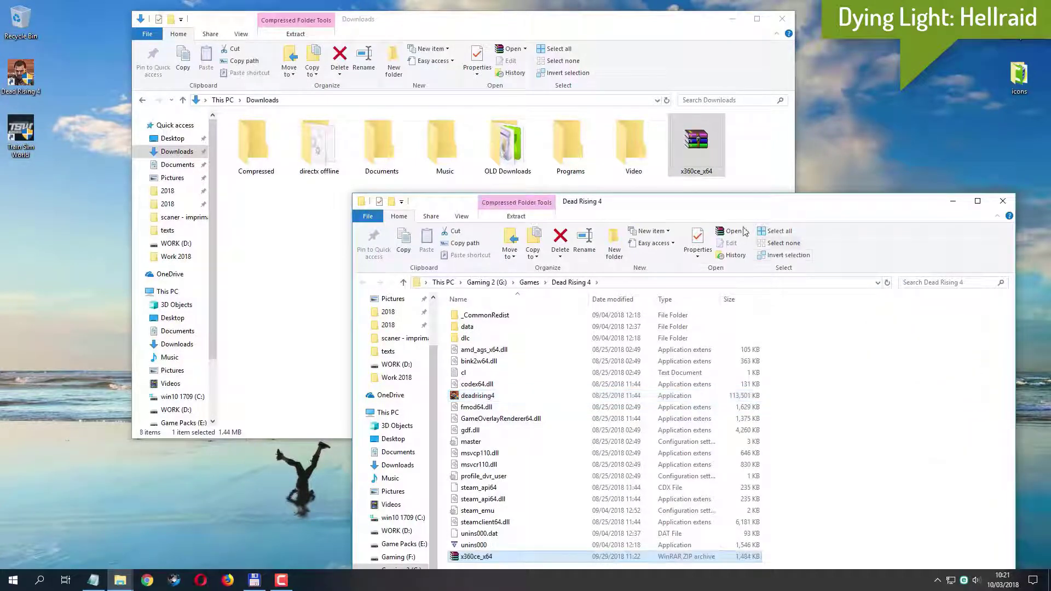
left_click_drag(710, 215, 644, 207)
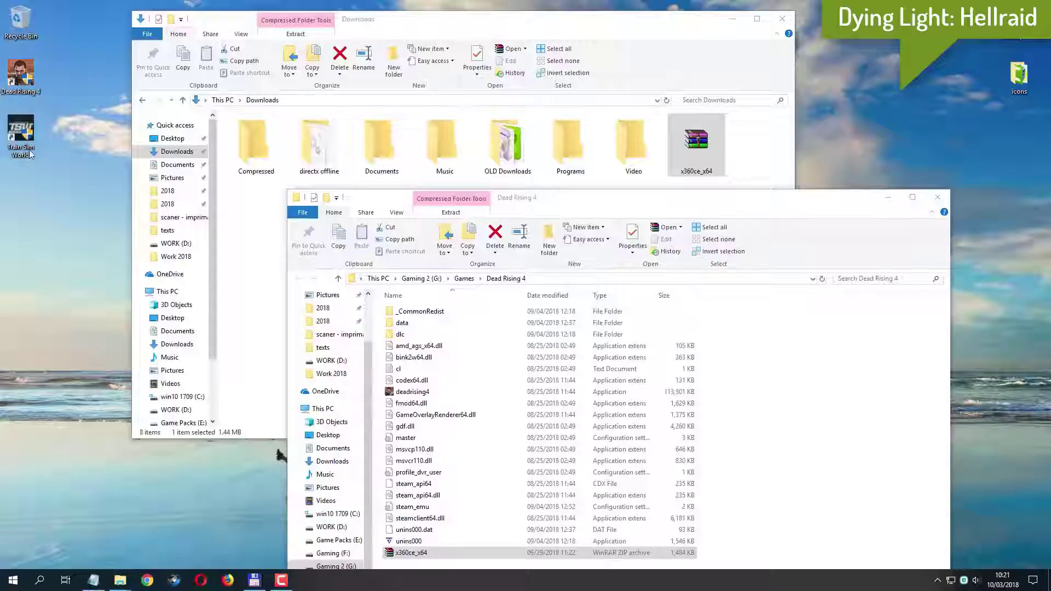
Open the file location of the Train Sim World shortcut and copy the x360ce_x64 archive into its Win64 folder
right_click(30, 133)
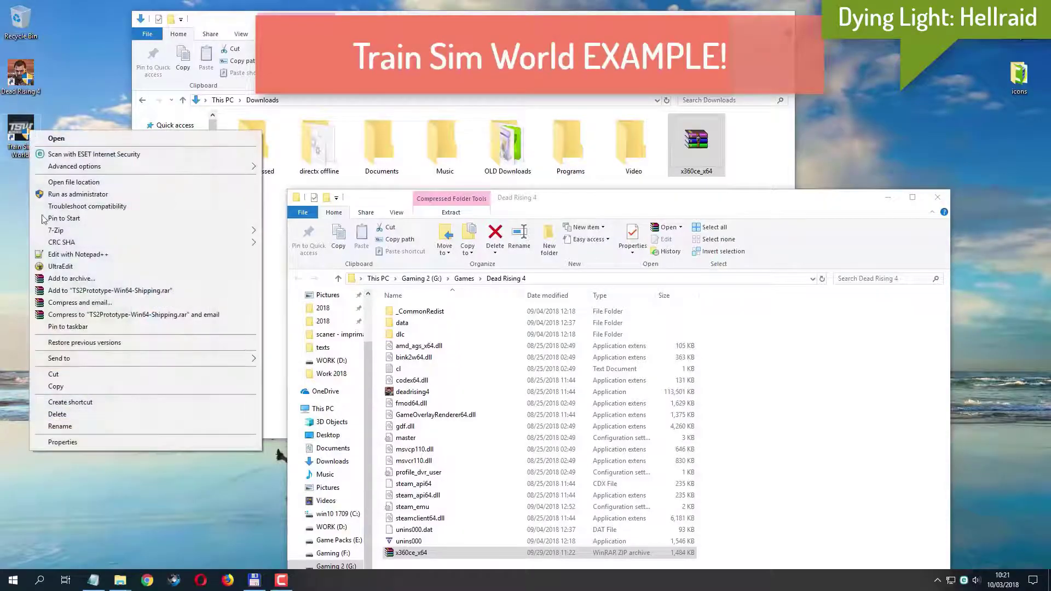
left_click(137, 183)
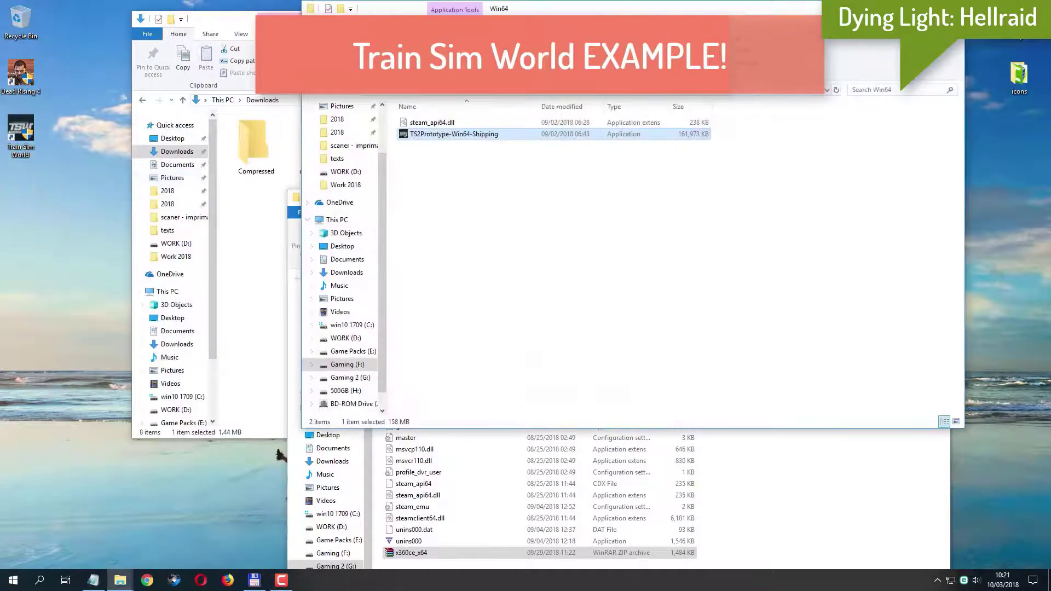
left_click_drag(663, 15, 804, 222)
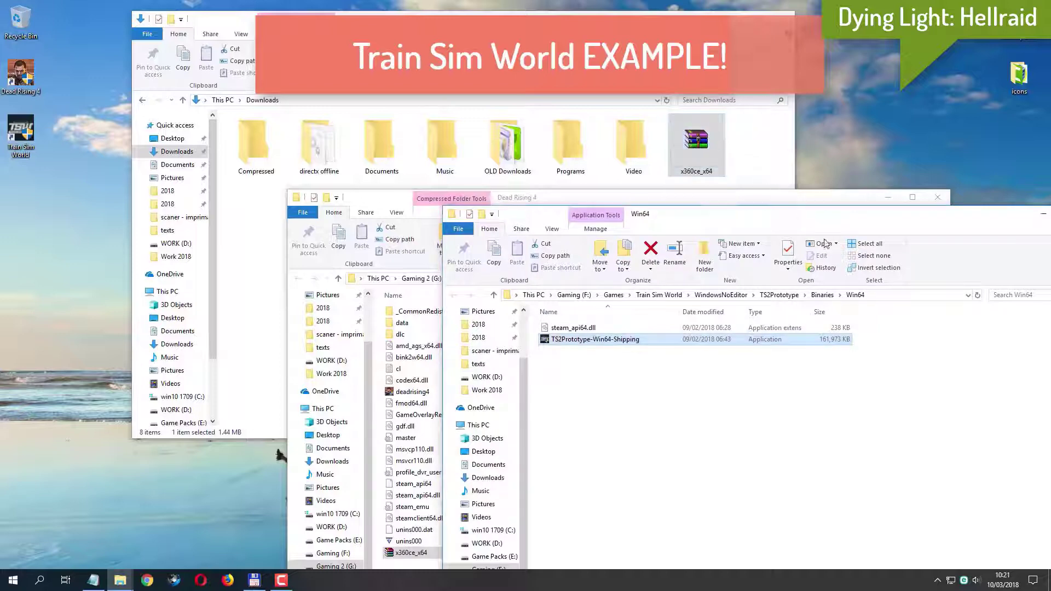
left_click_drag(825, 243, 780, 445)
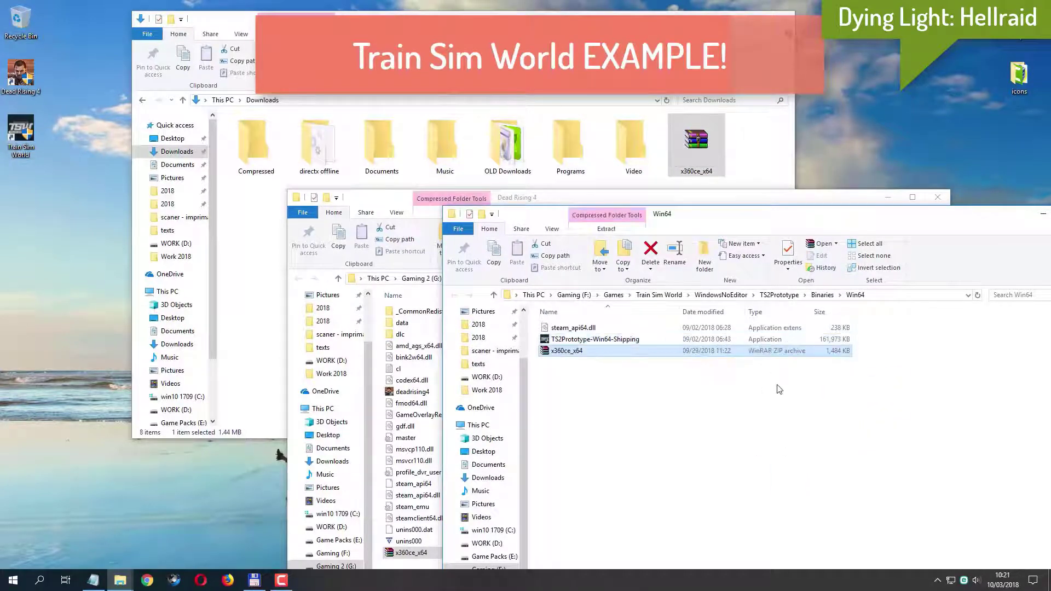
left_click_drag(950, 215, 746, 164)
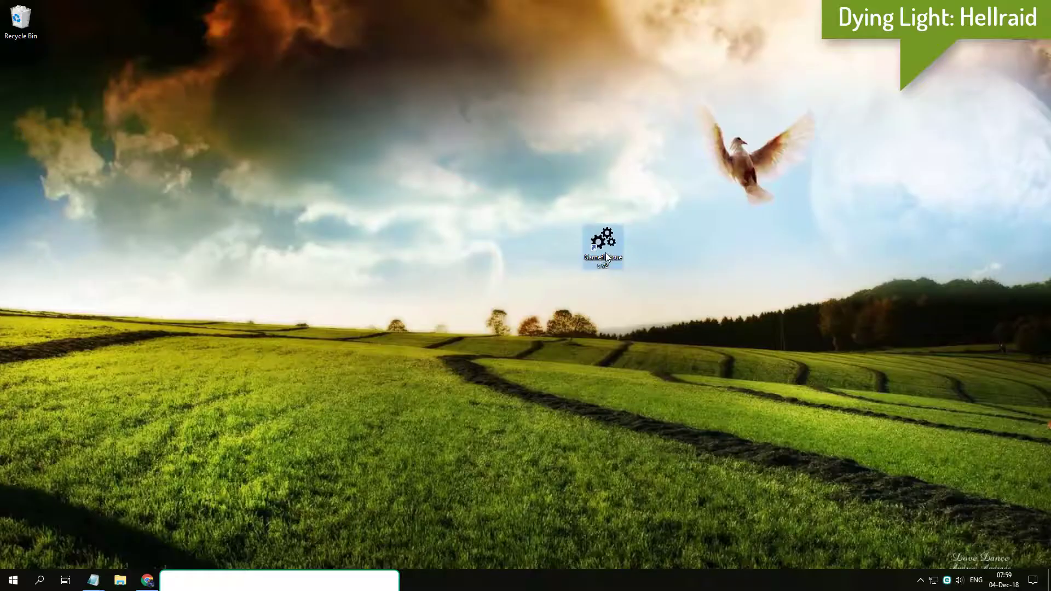
Launch the Gamefixissue Tool, start its Gamepad Emulator installer, and proceed to the installation directory choice
double_click(605, 251)
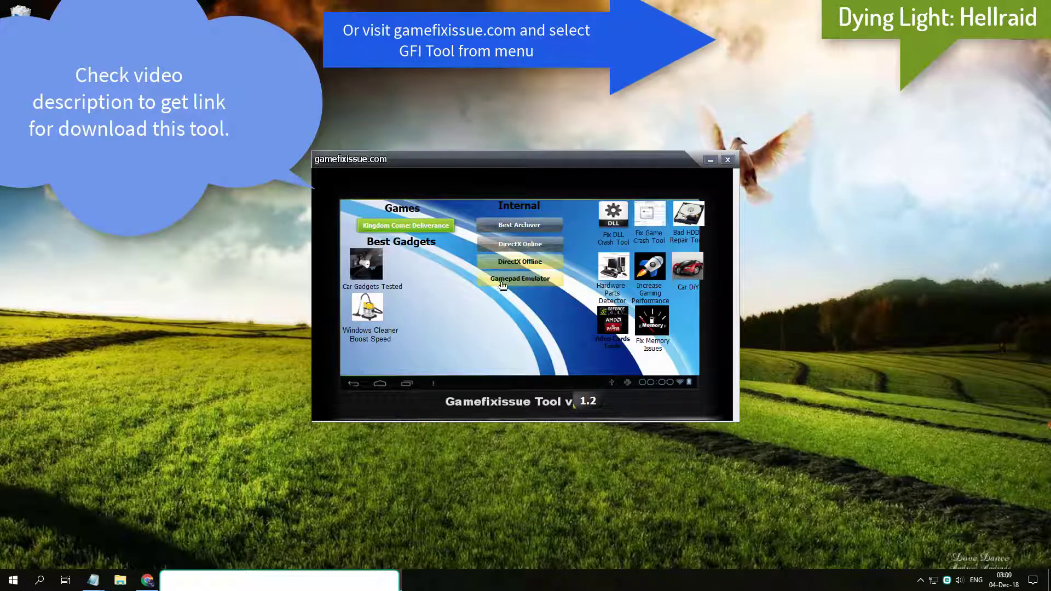
left_click(502, 285)
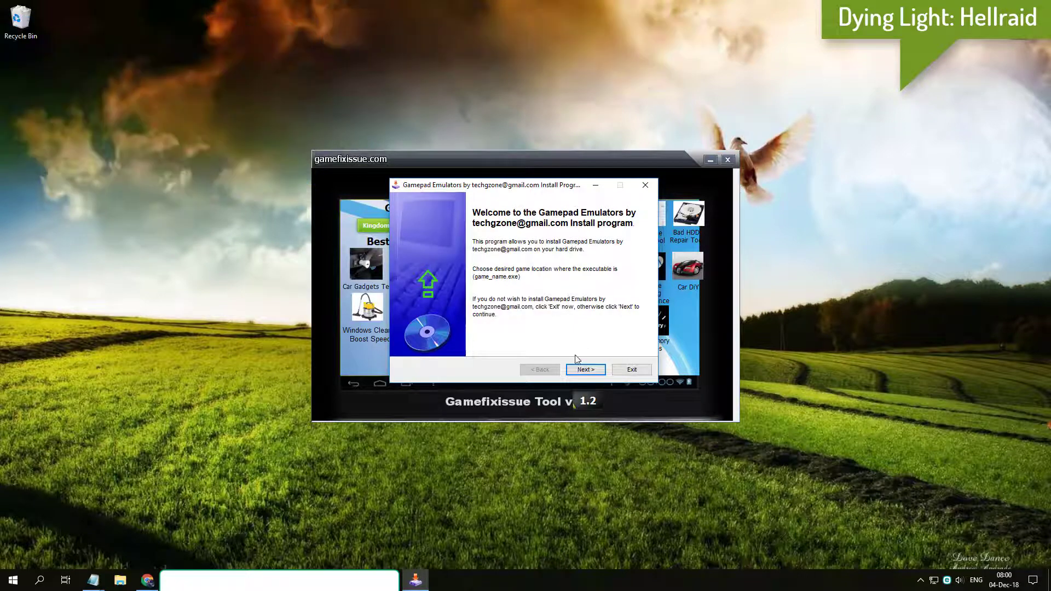
left_click(585, 370)
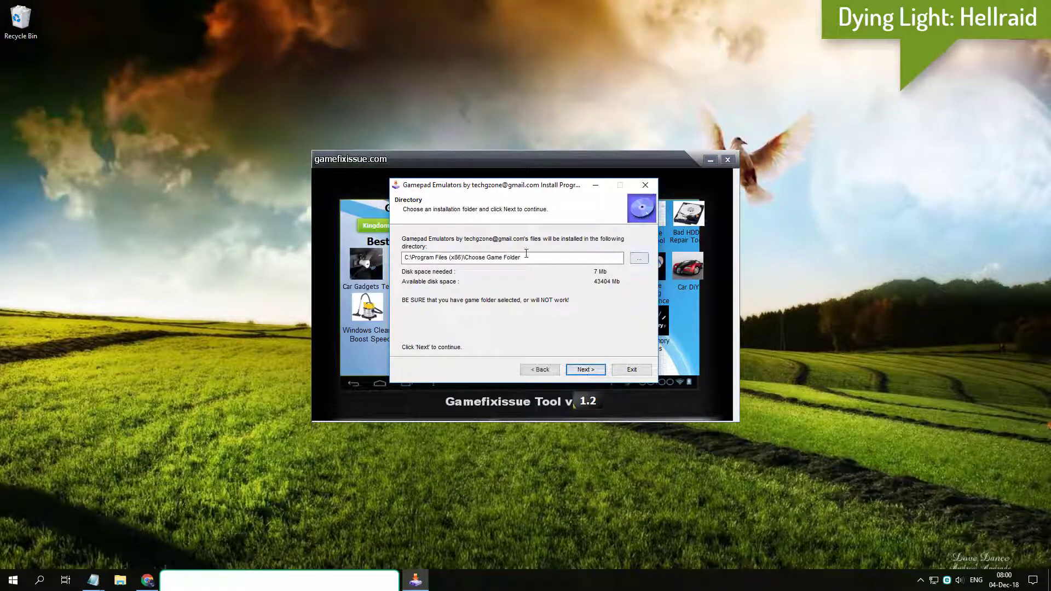
Install the gamepad emulators into the Just Cause 4 folder under Steam Folder for Games on Gaming (F:), and exit the installer
triple_click(526, 253)
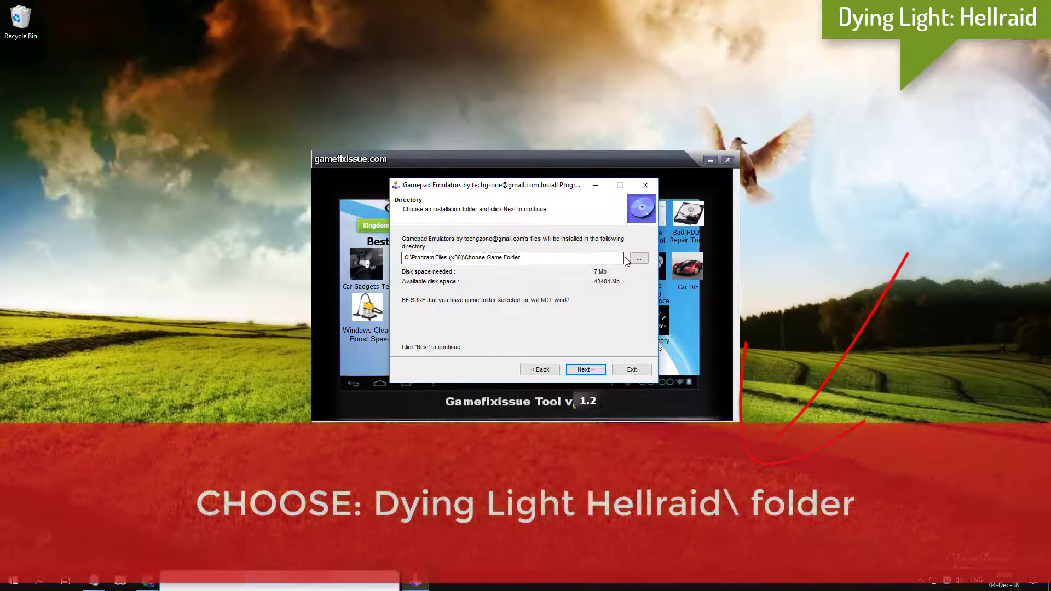
left_click(638, 258)
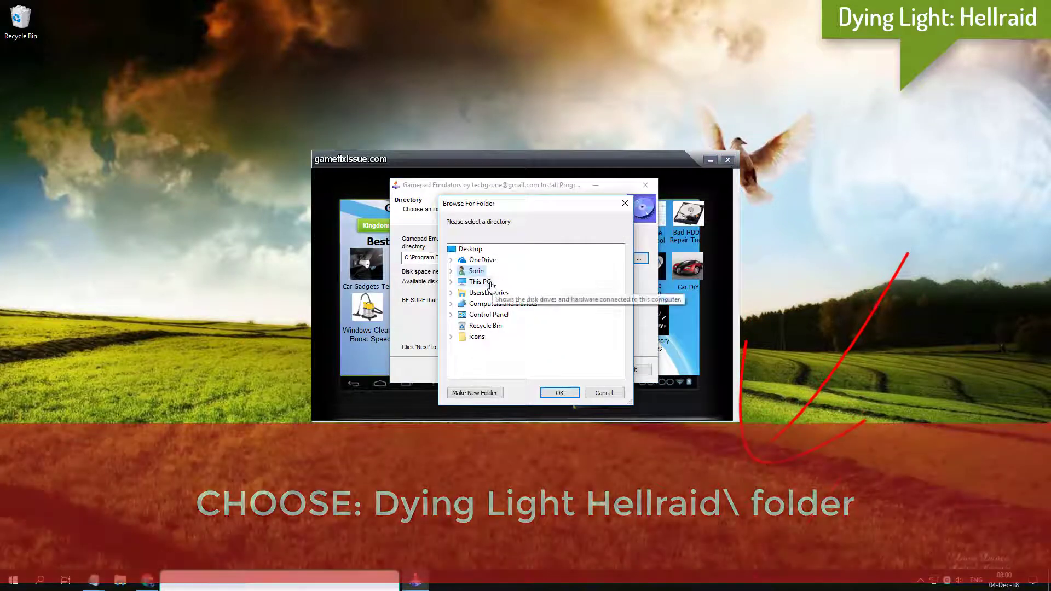
double_click(482, 281)
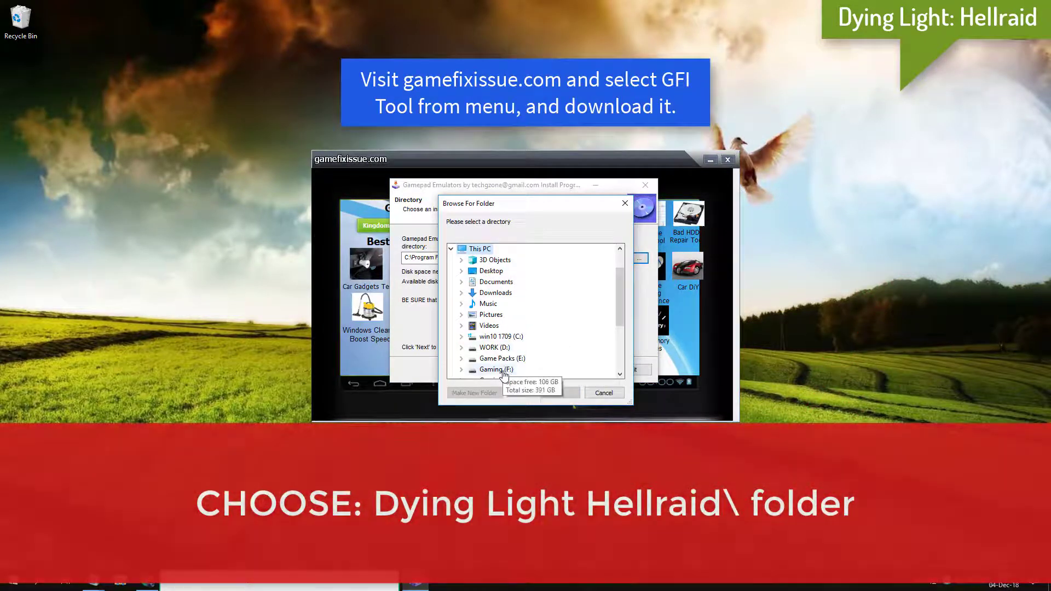
double_click(496, 369)
scroll(520, 345, "down", 2)
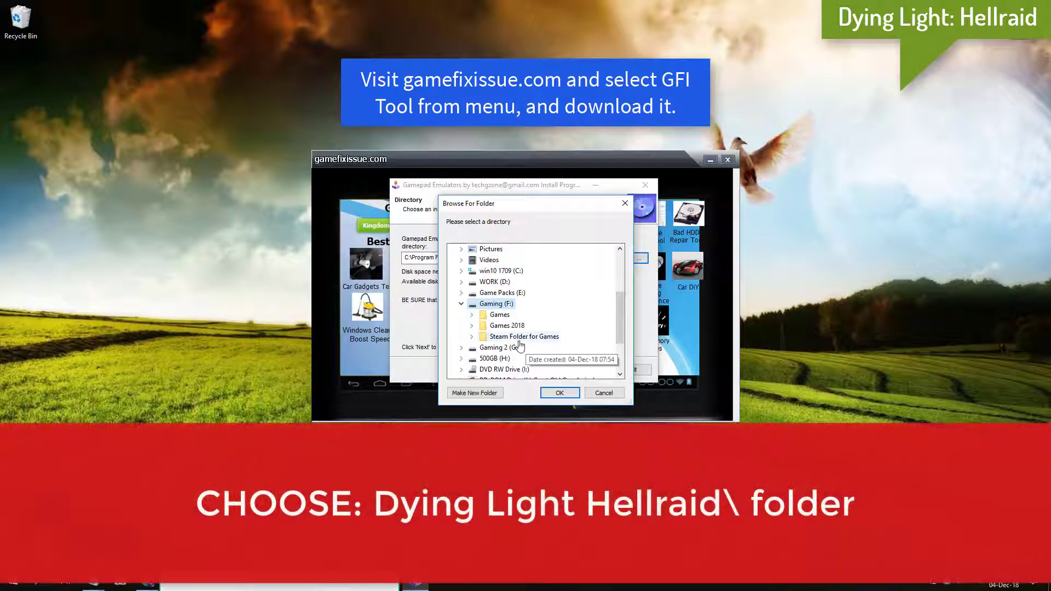
double_click(523, 336)
scroll(559, 340, "down", 3)
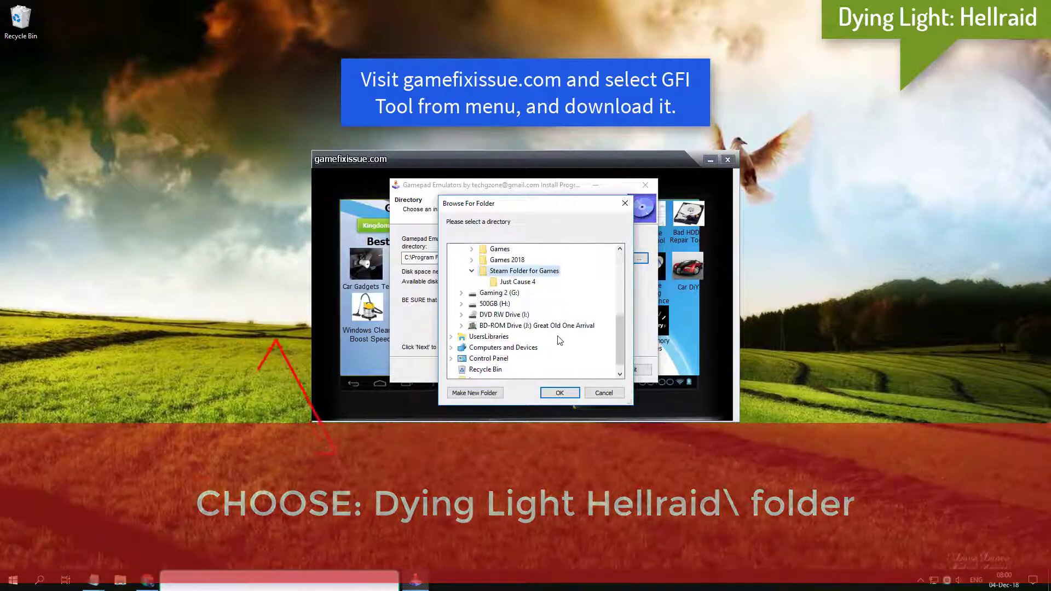
left_click(517, 282)
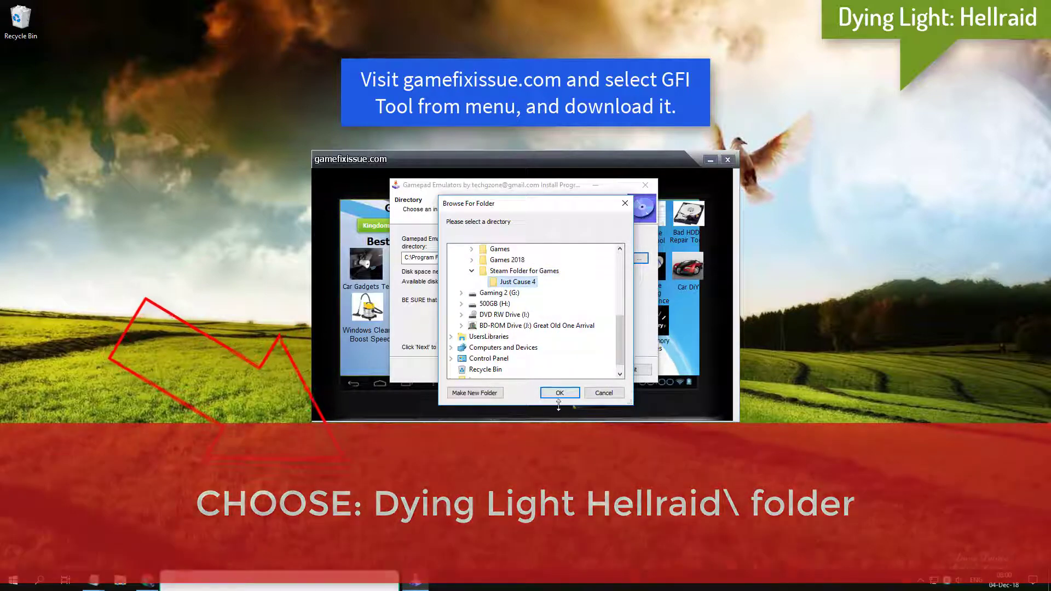
left_click(559, 392)
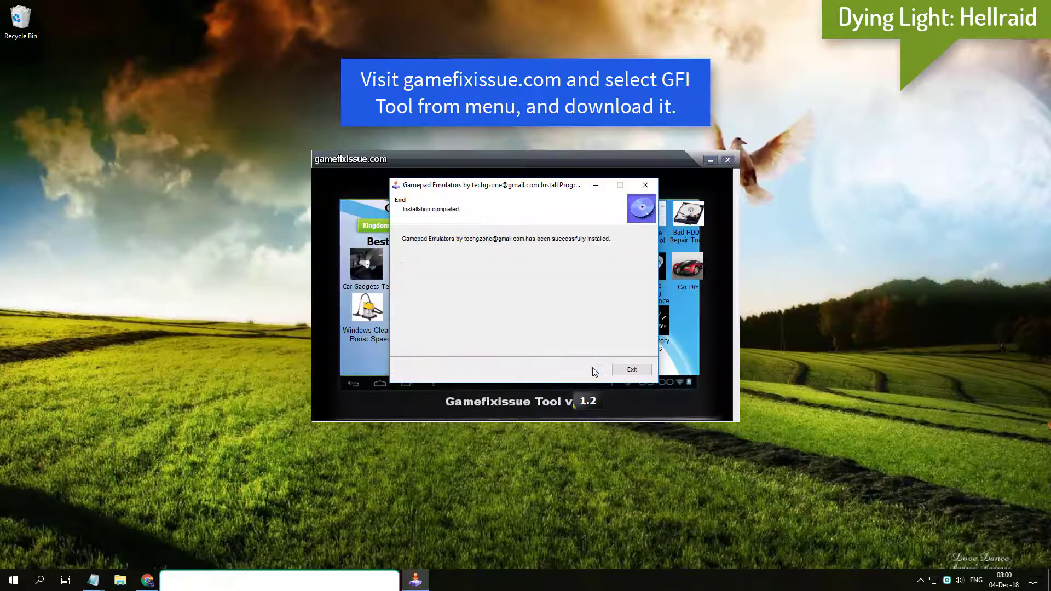
left_click(630, 370)
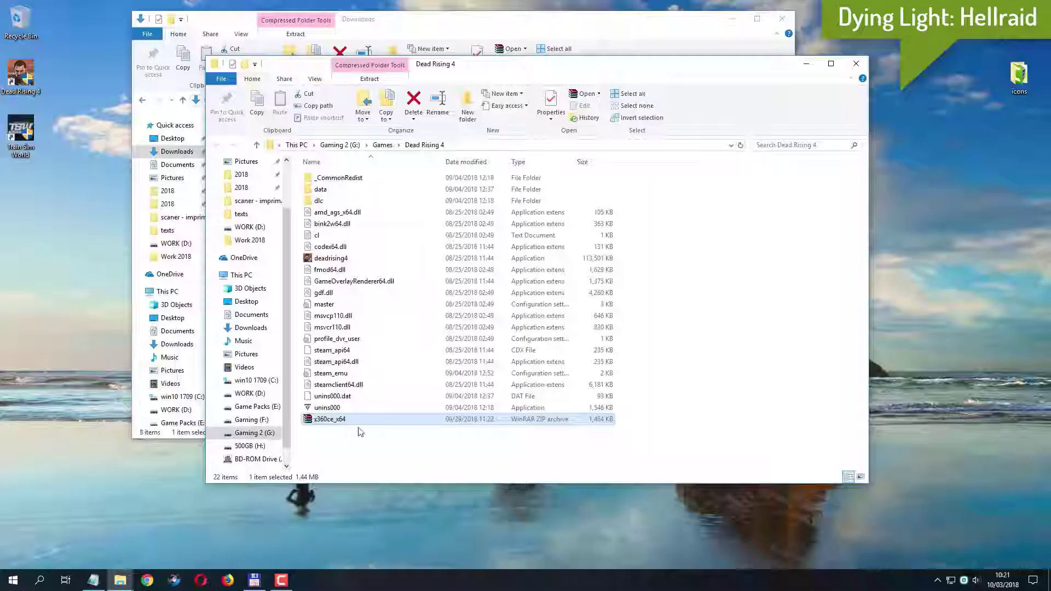
Extract the x360ce_x64 archive directly into the Dead Rising 4 folder using 7-Zip
right_click(346, 422)
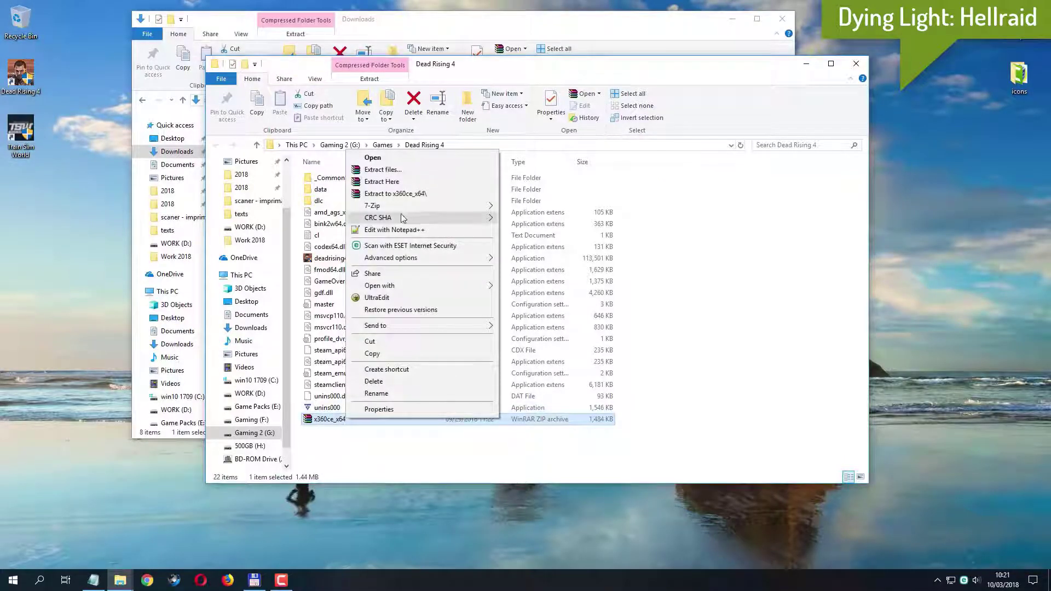
mouse_move(386, 208)
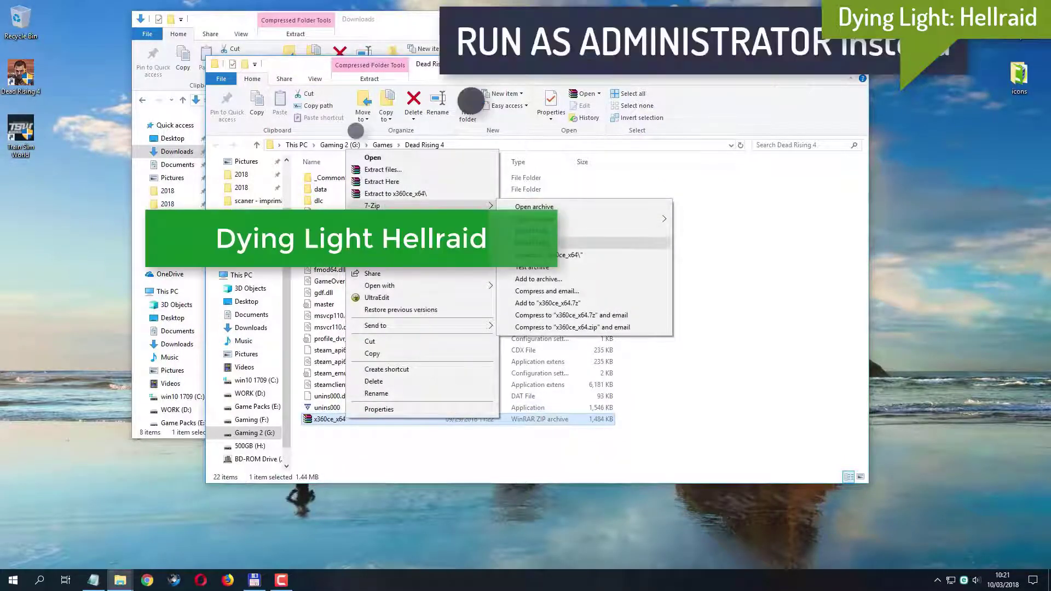
left_click(567, 246)
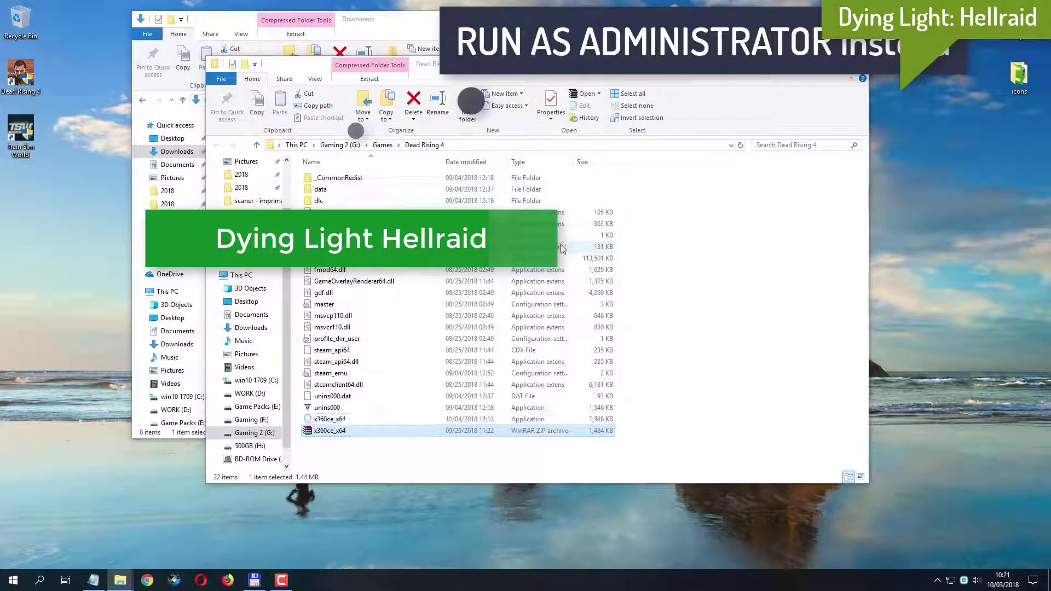
Run the extracted x360ce_x64 application and have it create the missing xinput1_3.dll file
left_click(363, 423)
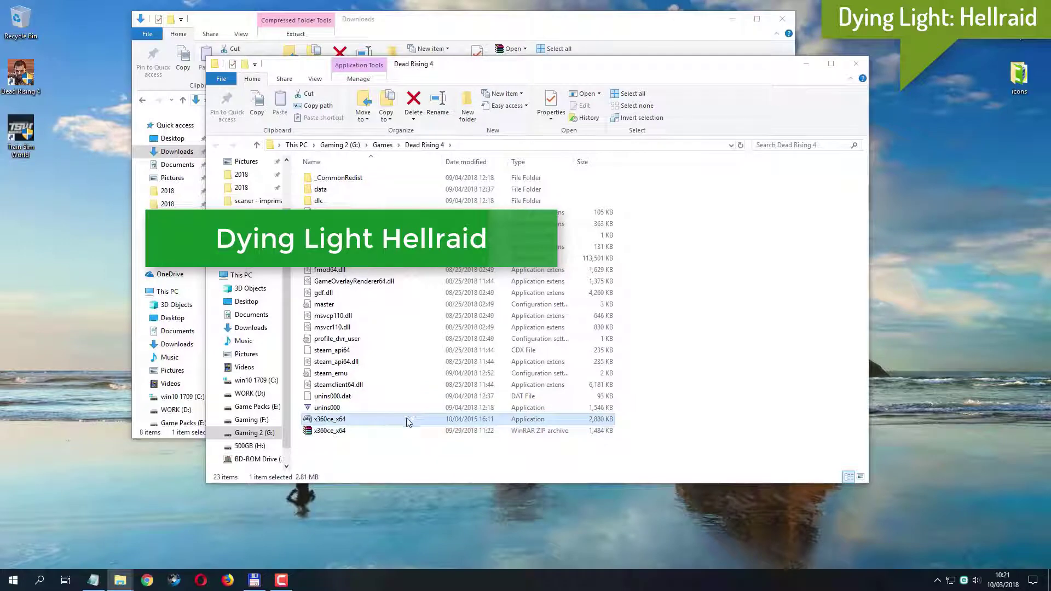
double_click(330, 420)
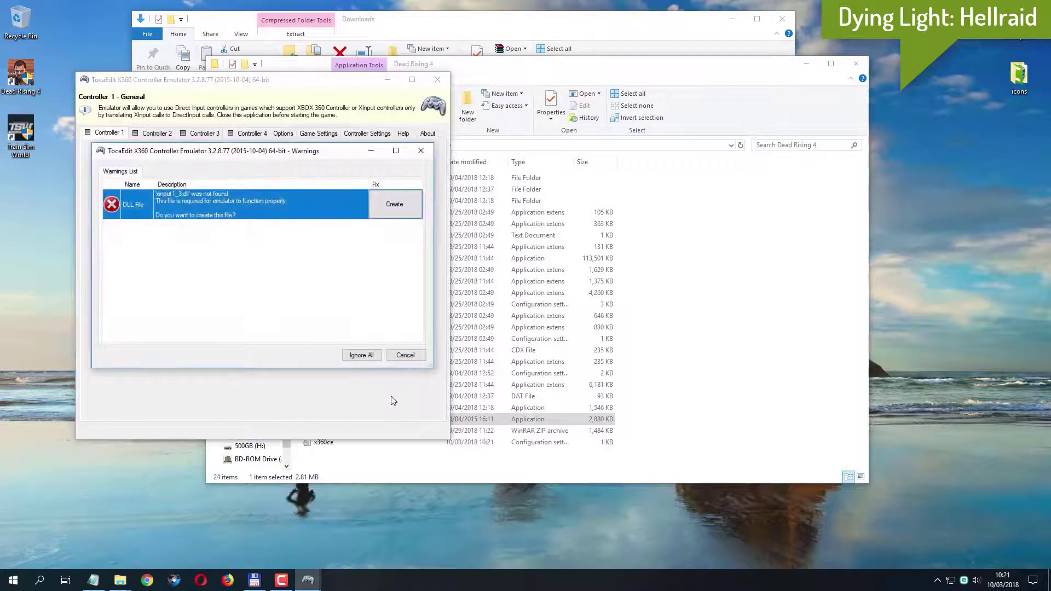
left_click(398, 208)
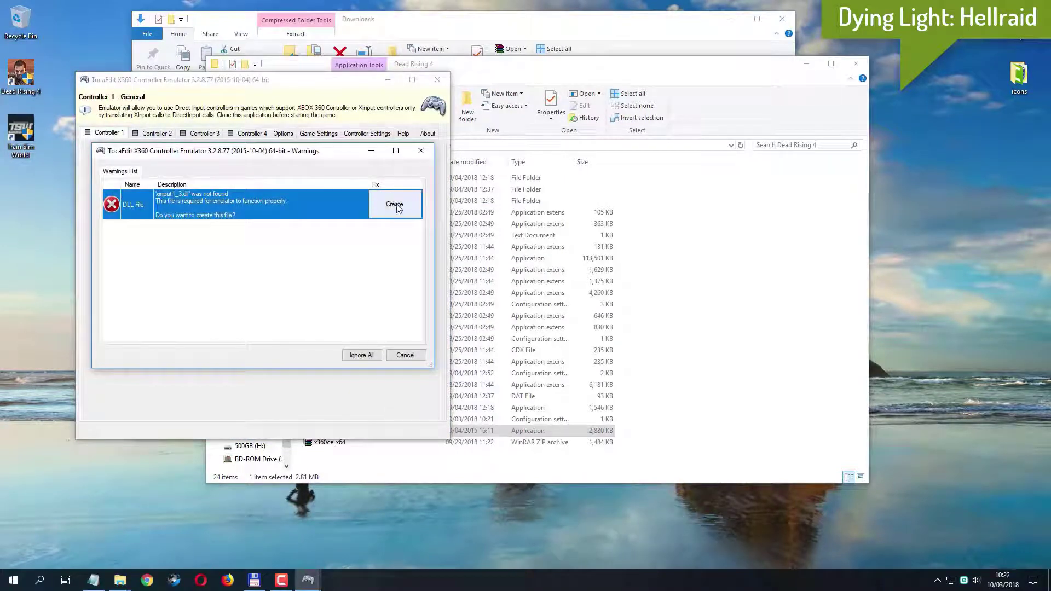
Create the missing xinput1_3.dll and load USB Gamepad settings through an automatic search including the internet, allowing the emulator's outbound traffic
left_click(398, 208)
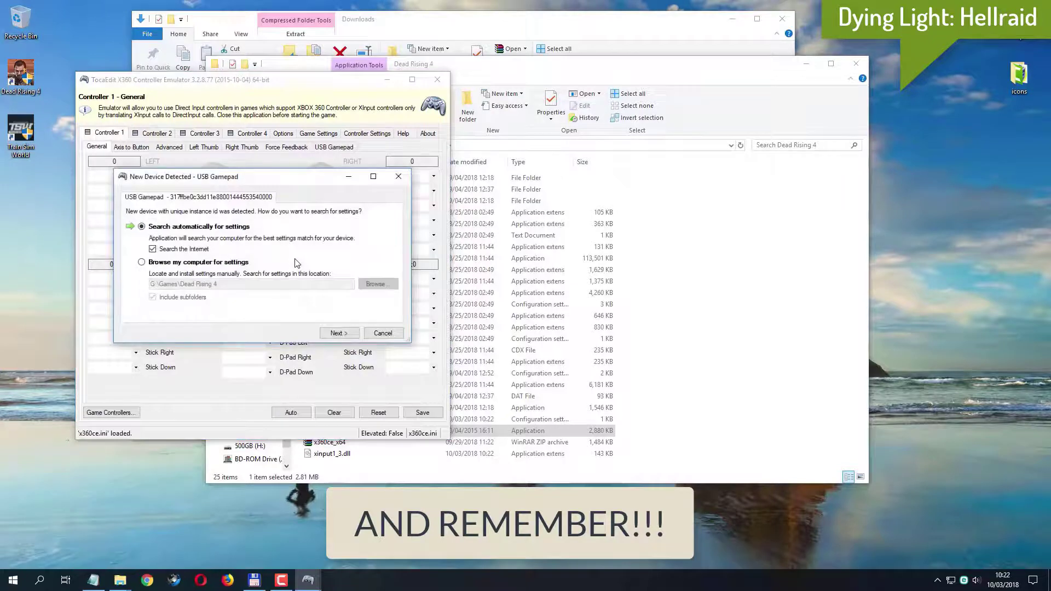
left_click(350, 335)
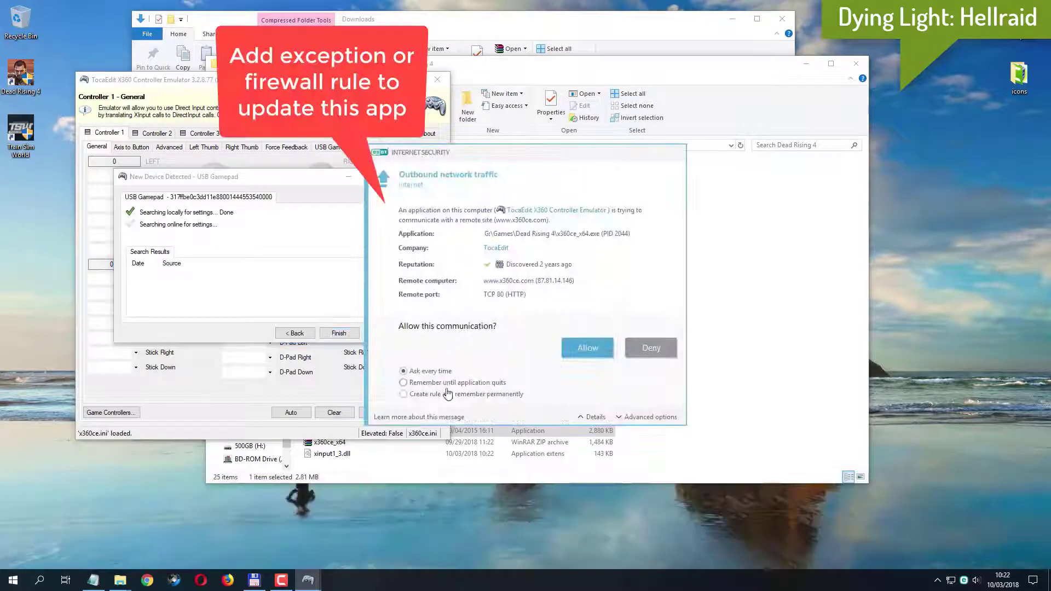
left_click(586, 348)
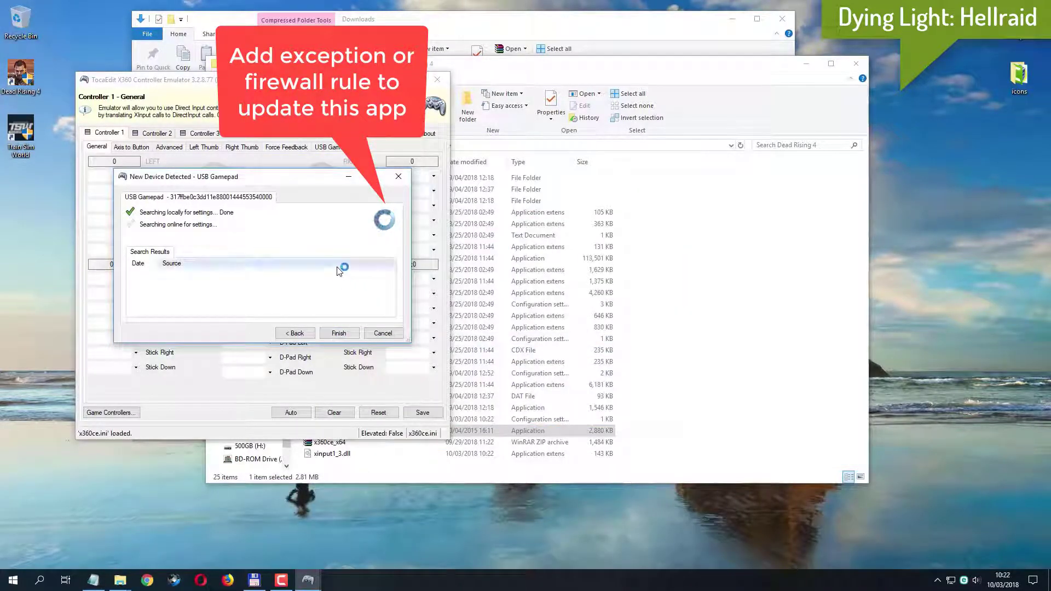
left_click(349, 335)
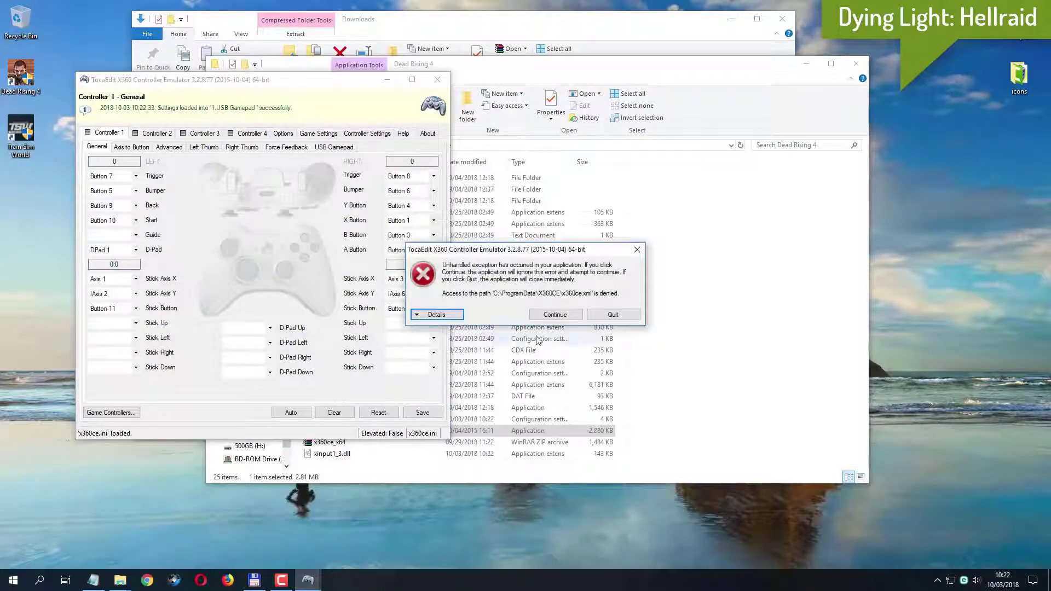
left_click(562, 317)
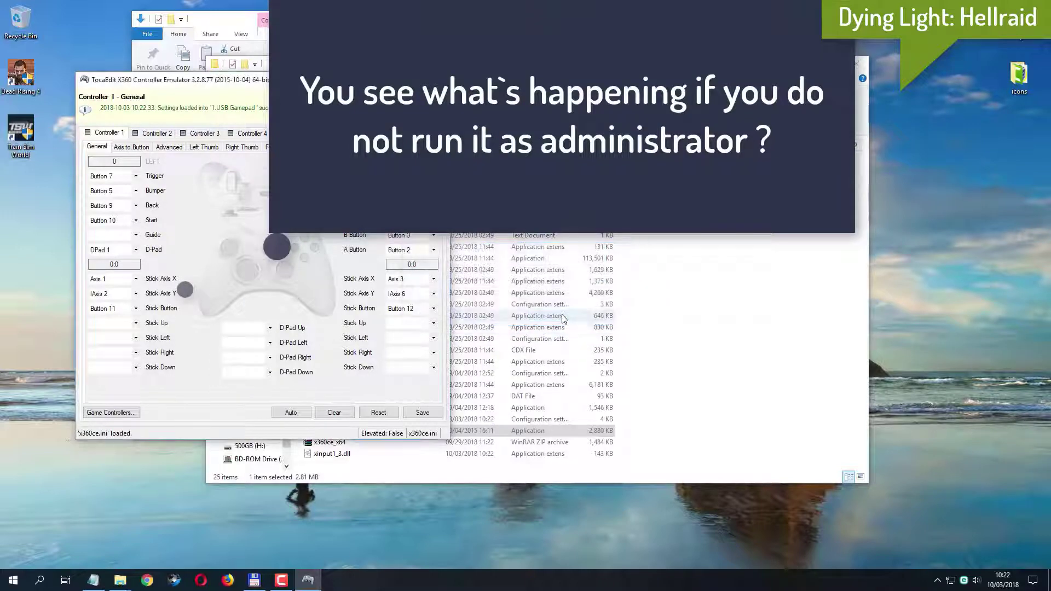
Try to save the loaded gamepad mapping for Controller 1 and close the emulator
left_click_drag(356, 80, 626, 78)
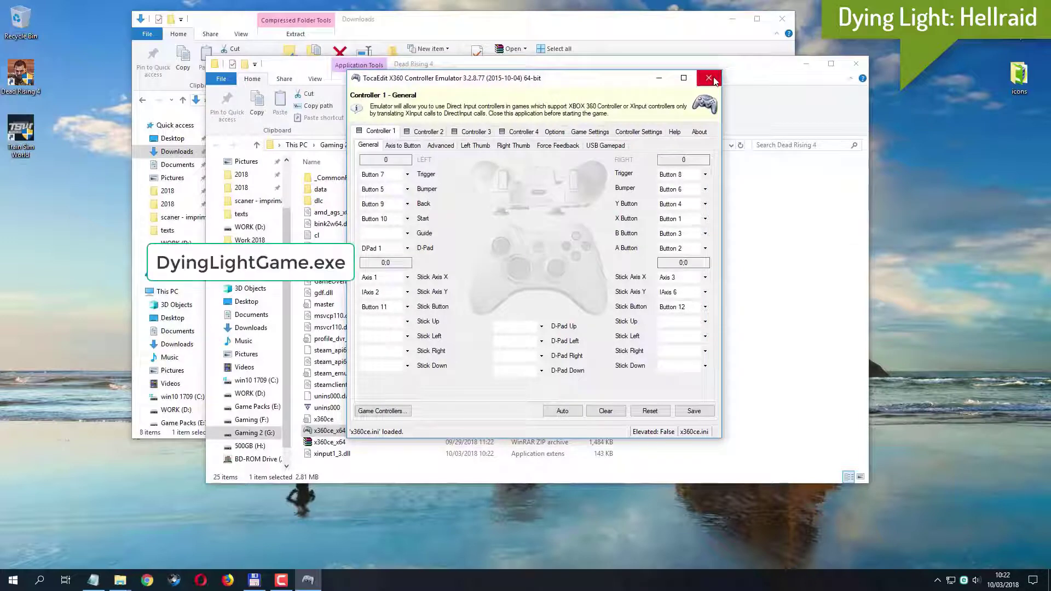
left_click(701, 412)
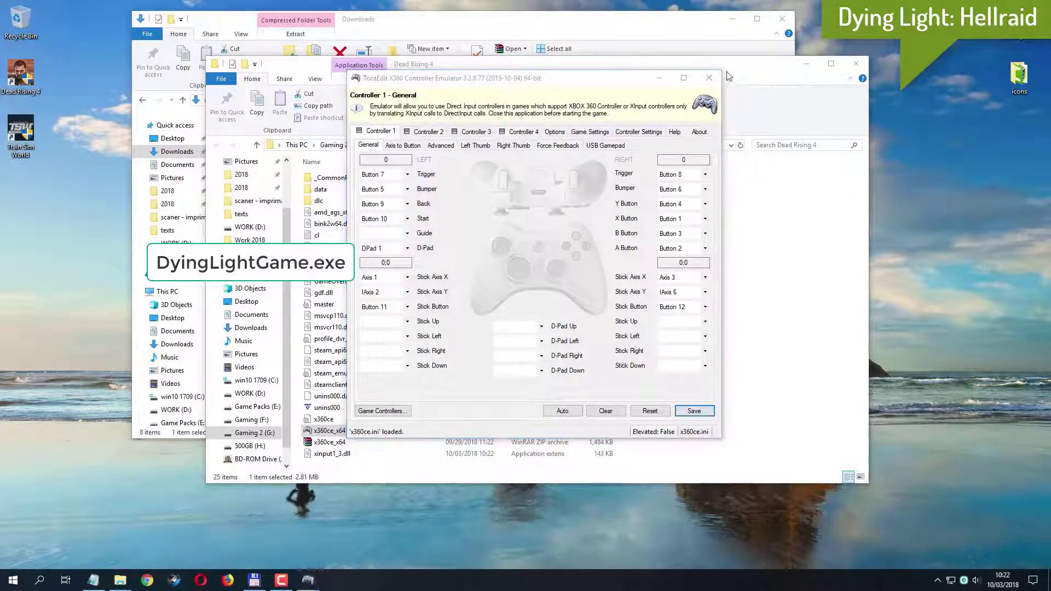
left_click(558, 319)
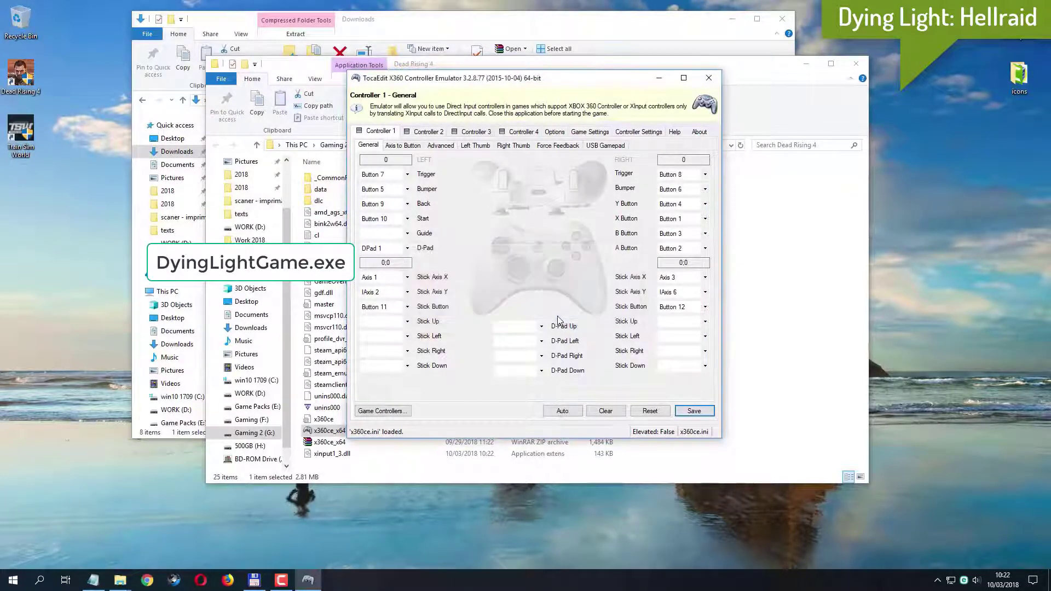
left_click(709, 78)
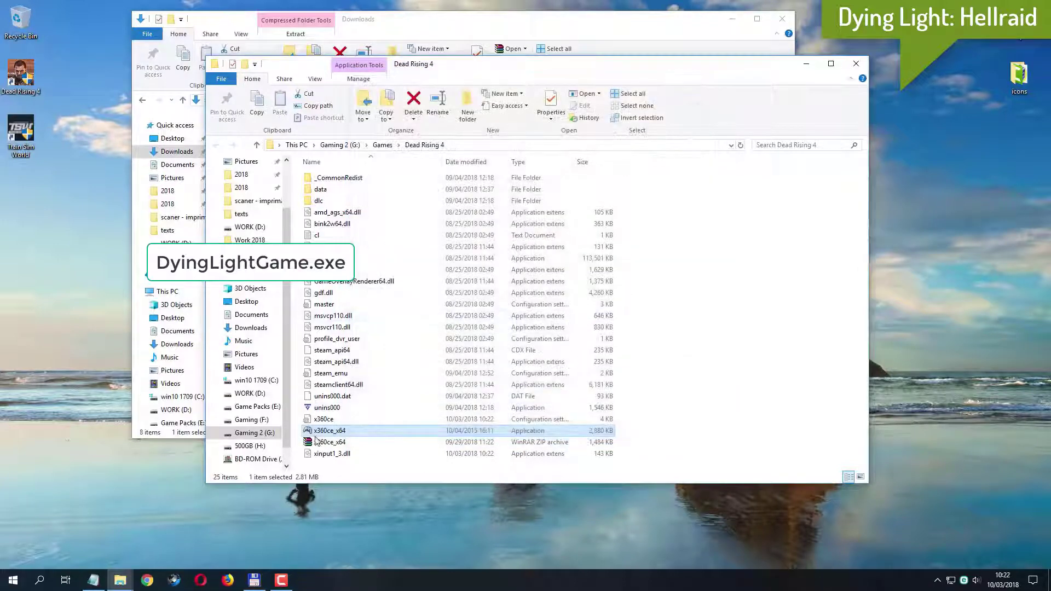
Run x360ce_x64 from the Dead Rising 4 folder as administrator
right_click(343, 432)
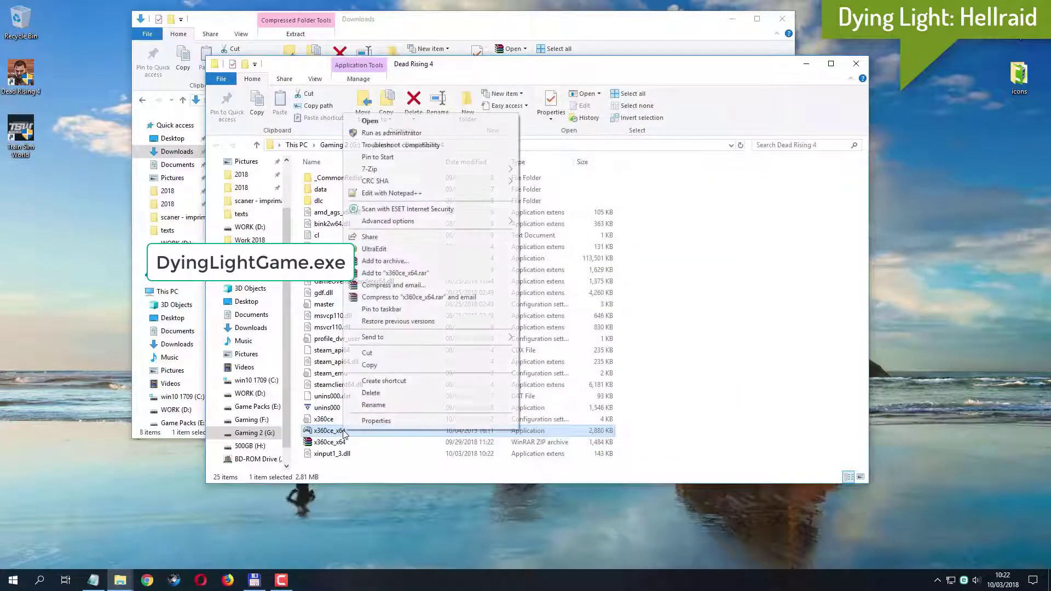
left_click(419, 134)
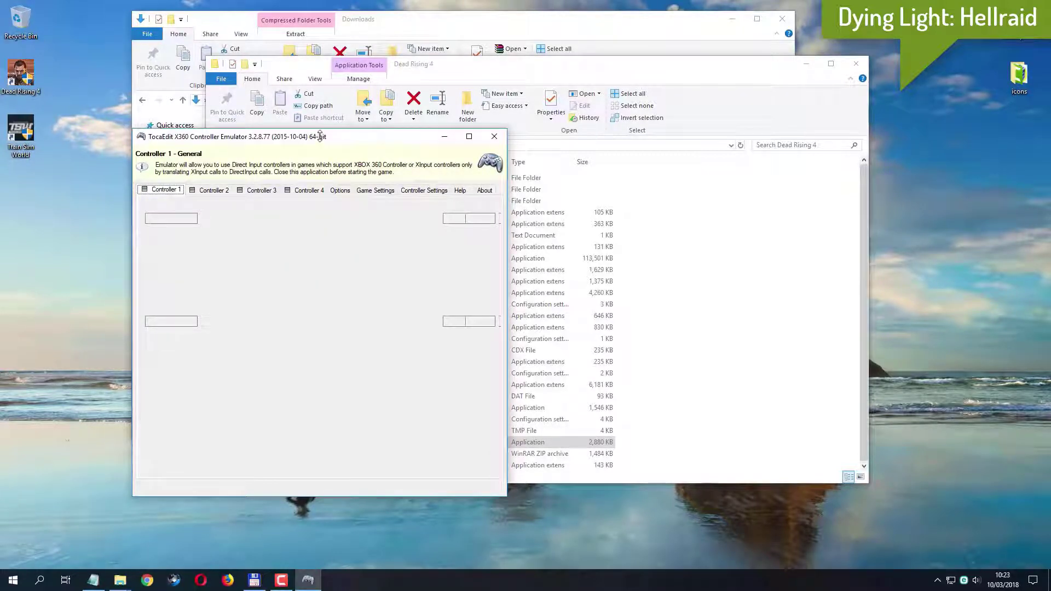
left_click_drag(320, 142, 467, 127)
Map Controller 1's buttons and axes automatically, save the mapping, and close the emulator
left_click(495, 454)
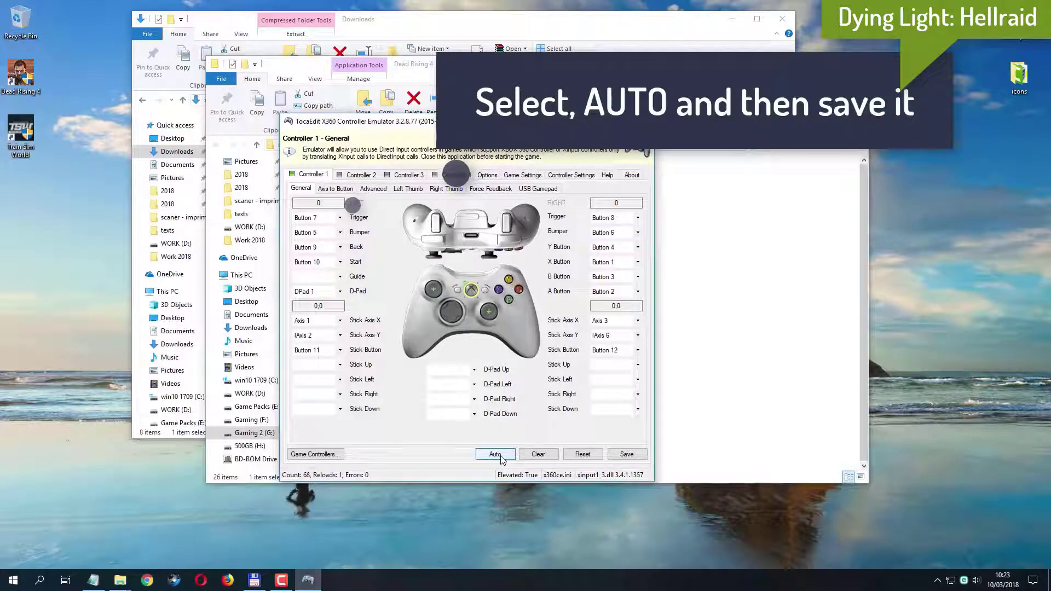
left_click(486, 322)
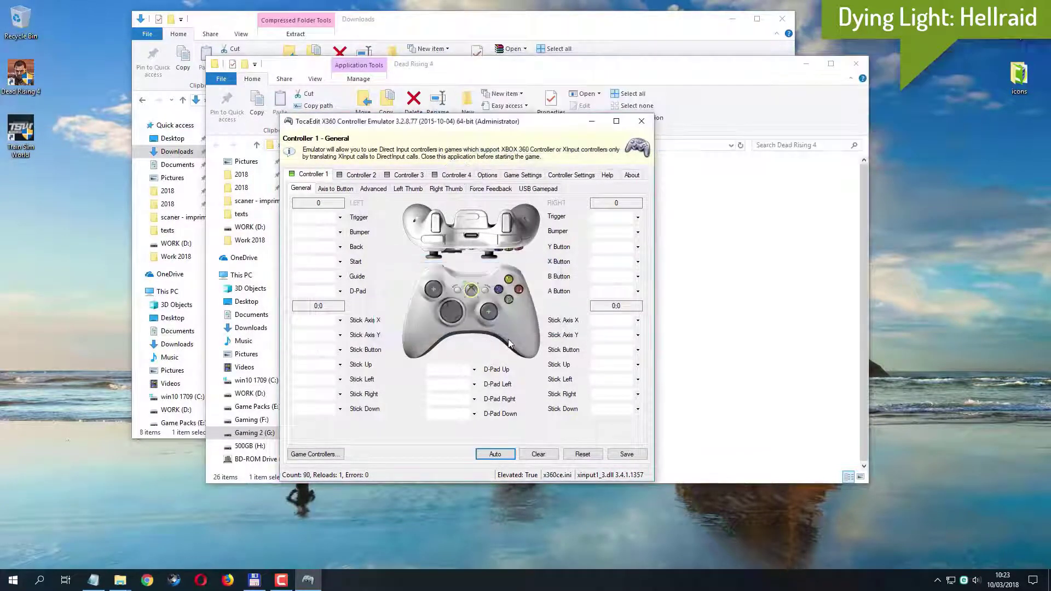
left_click(635, 456)
left_click(637, 456)
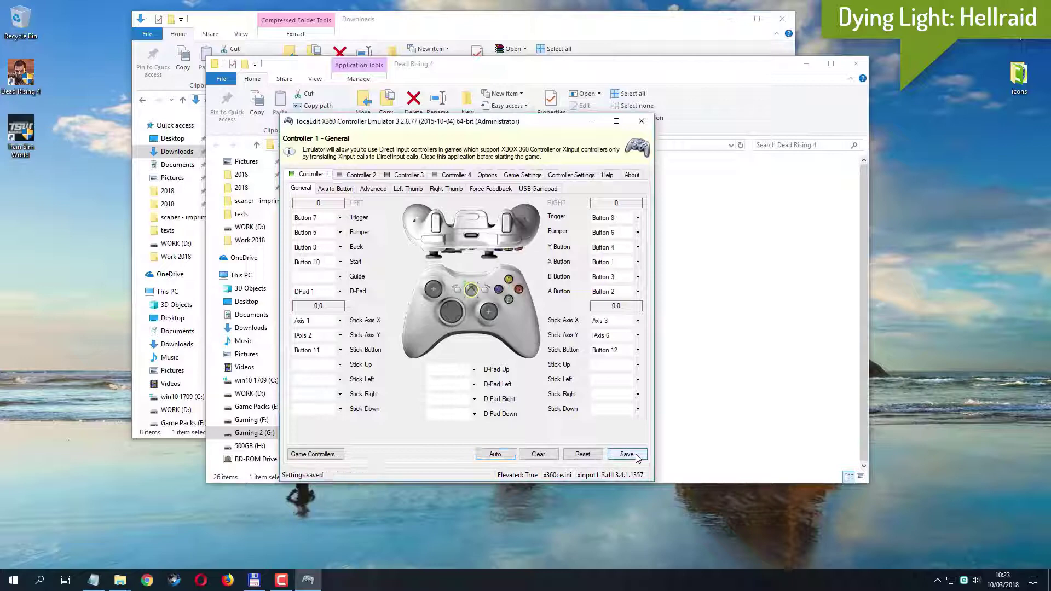
left_click(643, 122)
Relaunch x360ce_x64 as administrator and enable the DI hook mask for x360ce_x64.exe in the game settings
left_click(390, 260)
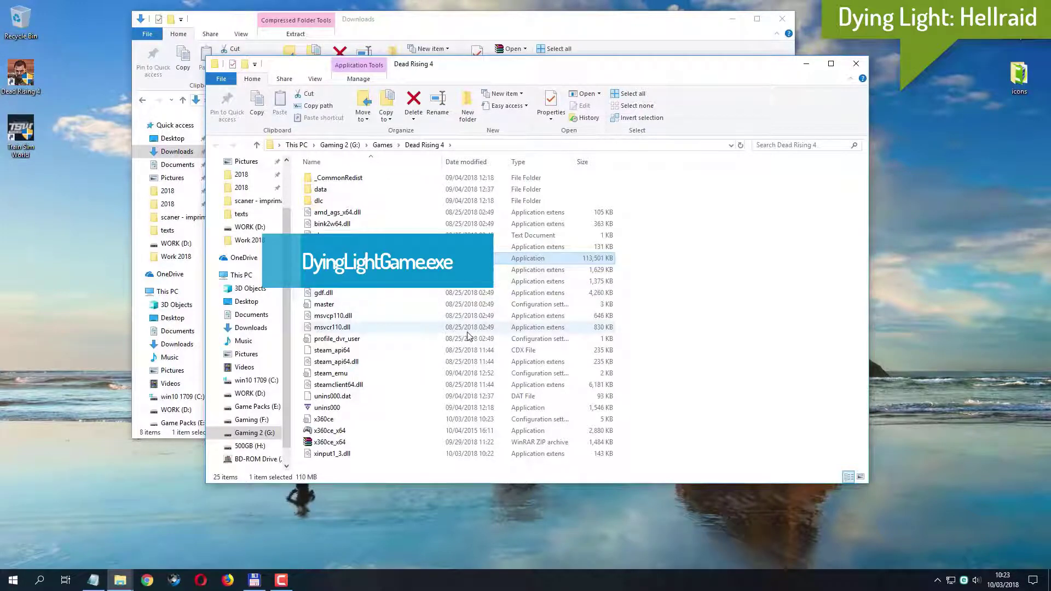
left_click(381, 432)
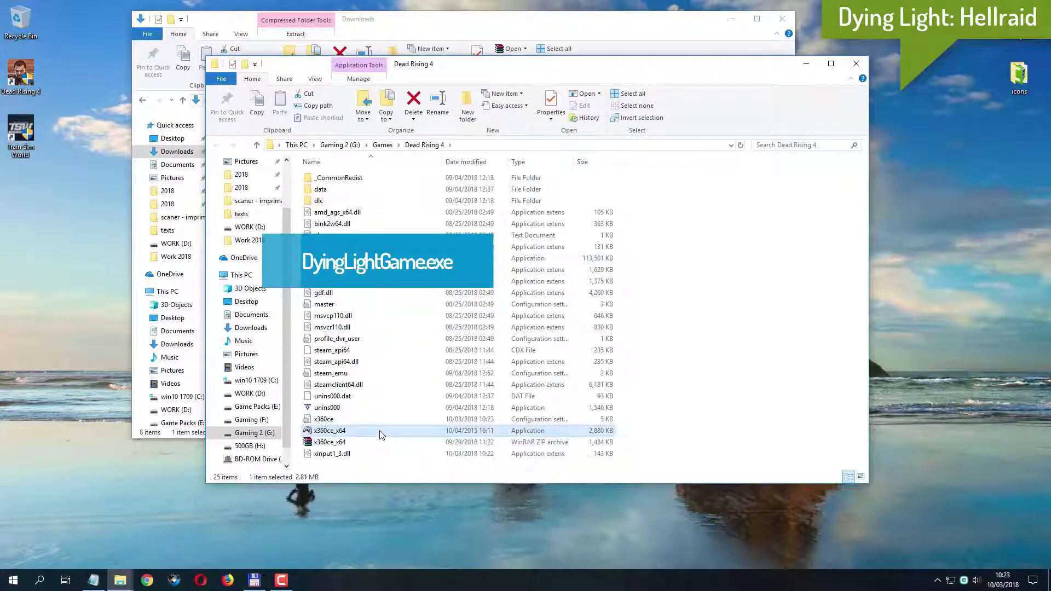
right_click(382, 432)
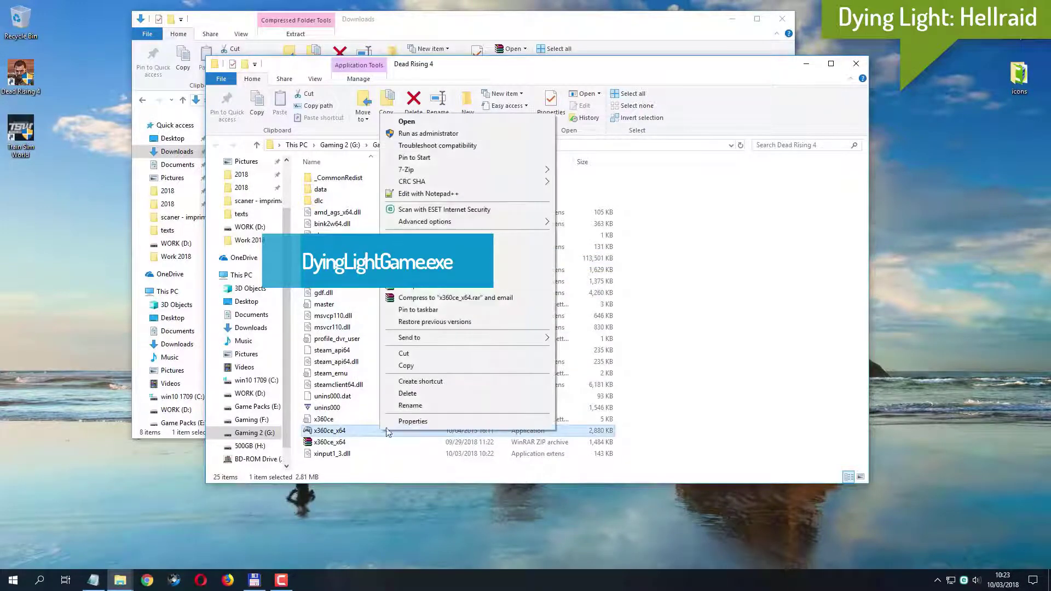
left_click(496, 133)
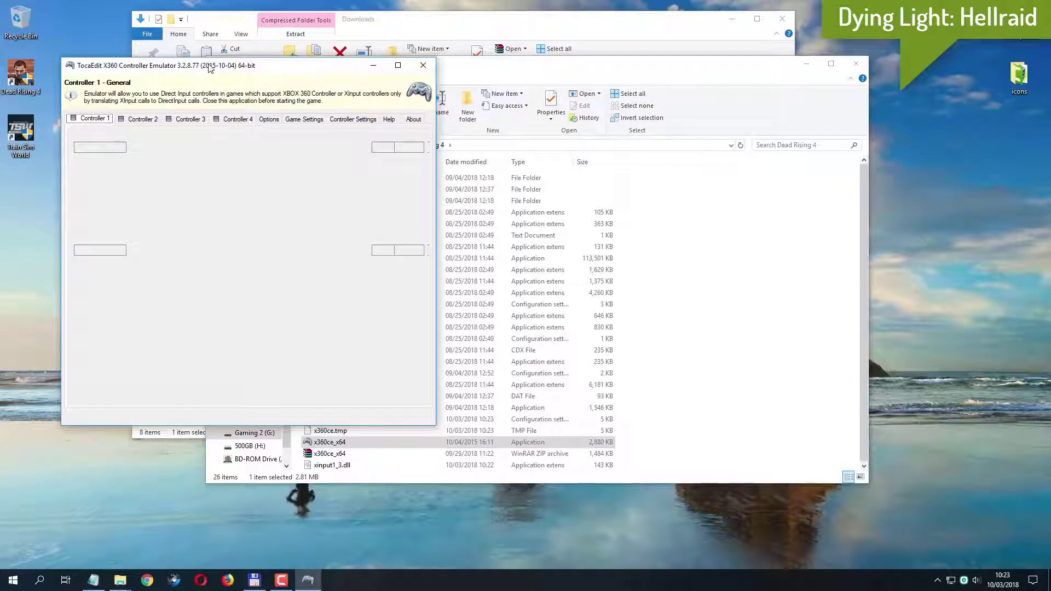
left_click_drag(208, 64, 330, 69)
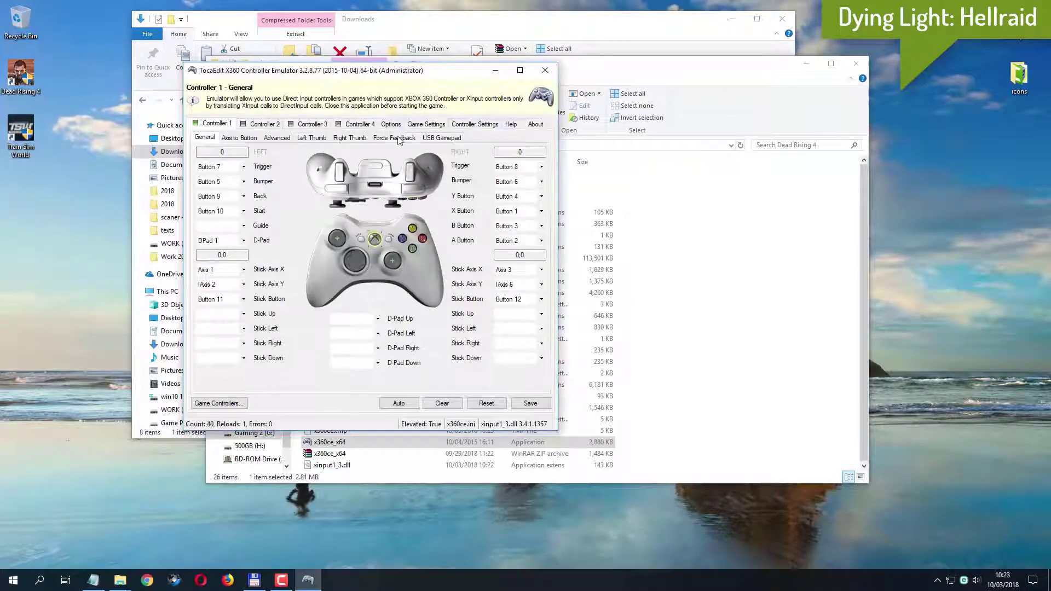
left_click(434, 125)
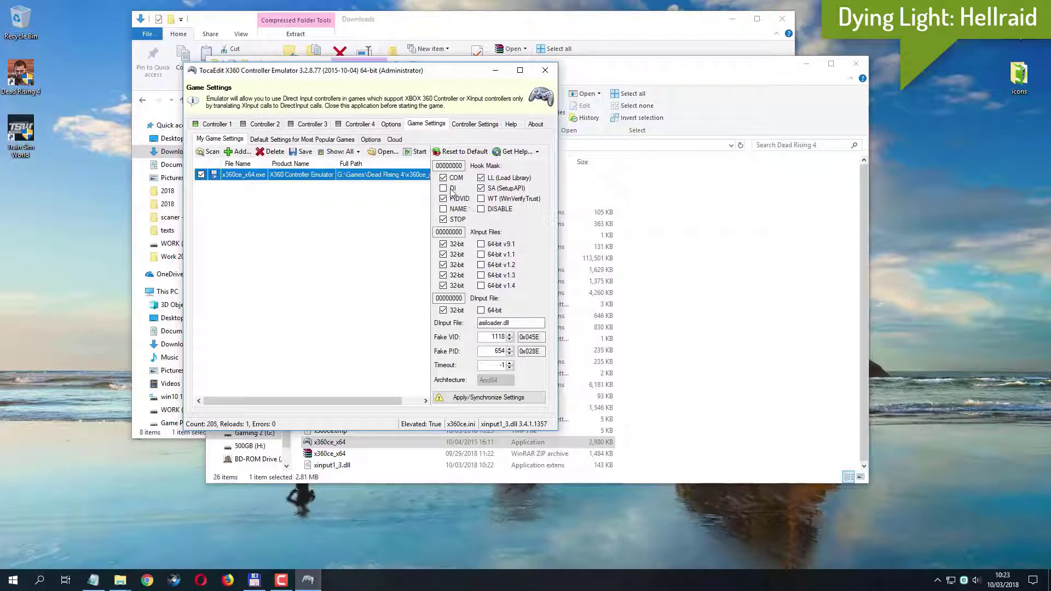
left_click(443, 189)
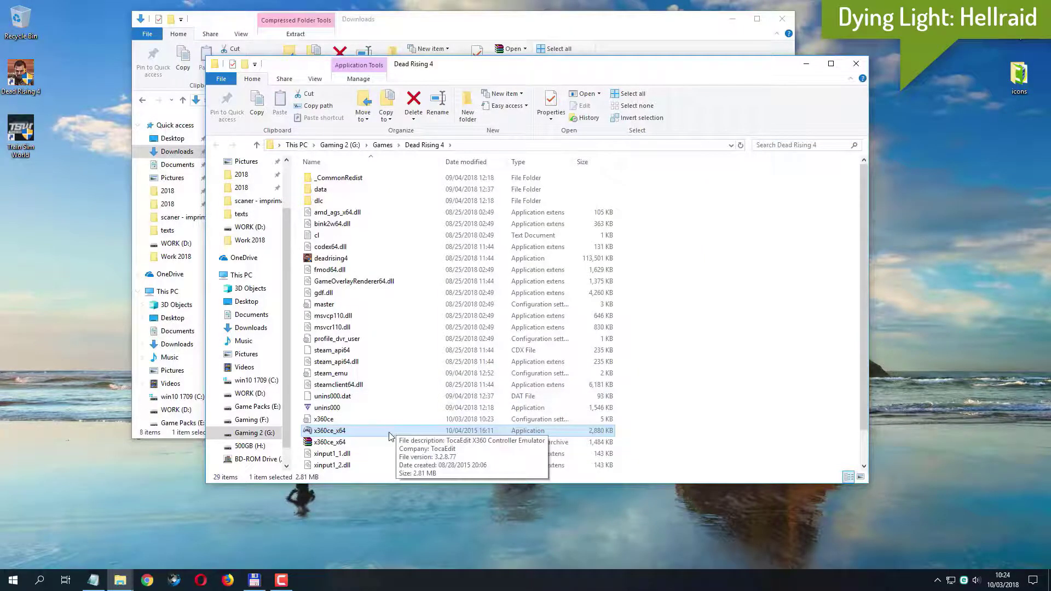
Reopen x360ce_x64 as administrator and clear all hook mask options for x360ce_x64.exe, keeping only the 64-bit XInput and DInput files enabled
right_click(390, 434)
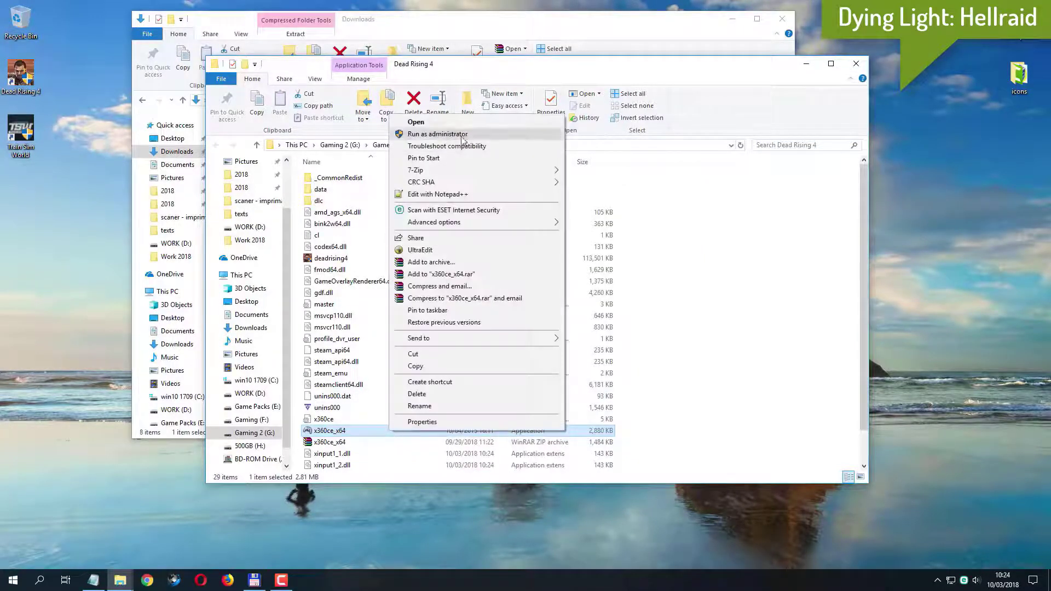
left_click(461, 134)
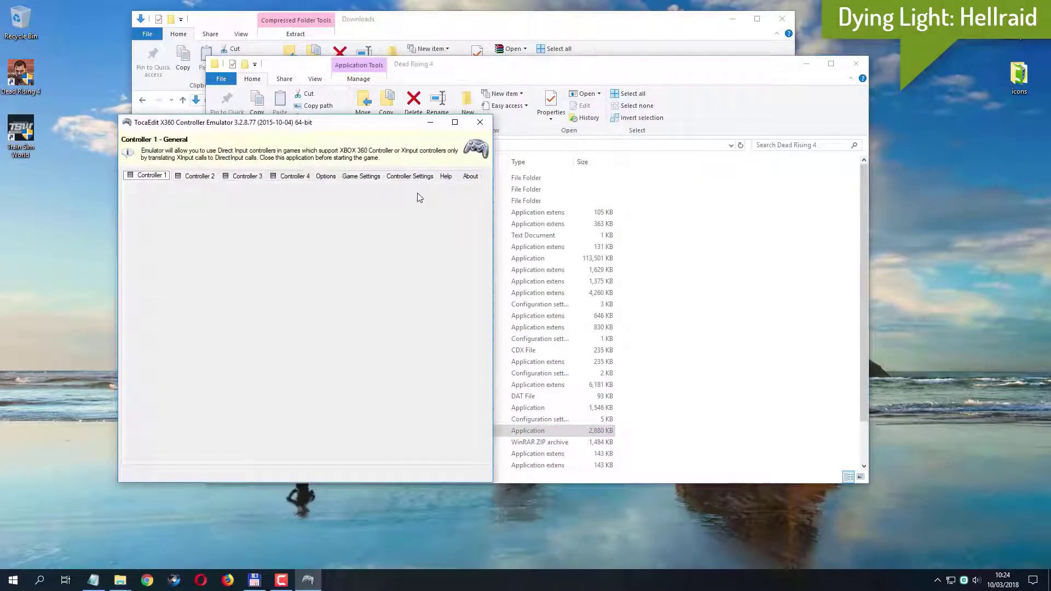
left_click(376, 177)
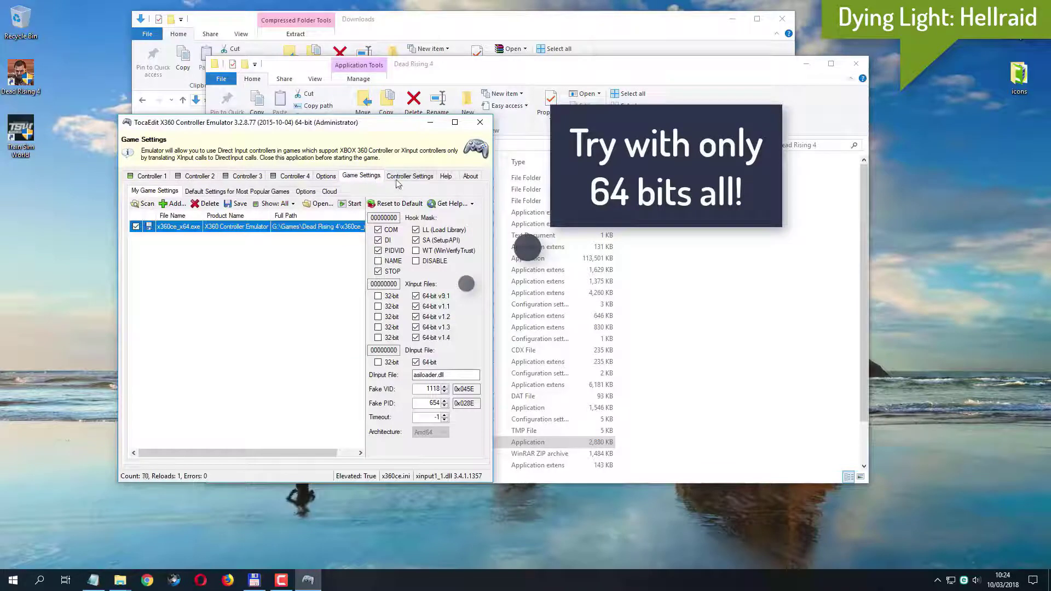
left_click(391, 251)
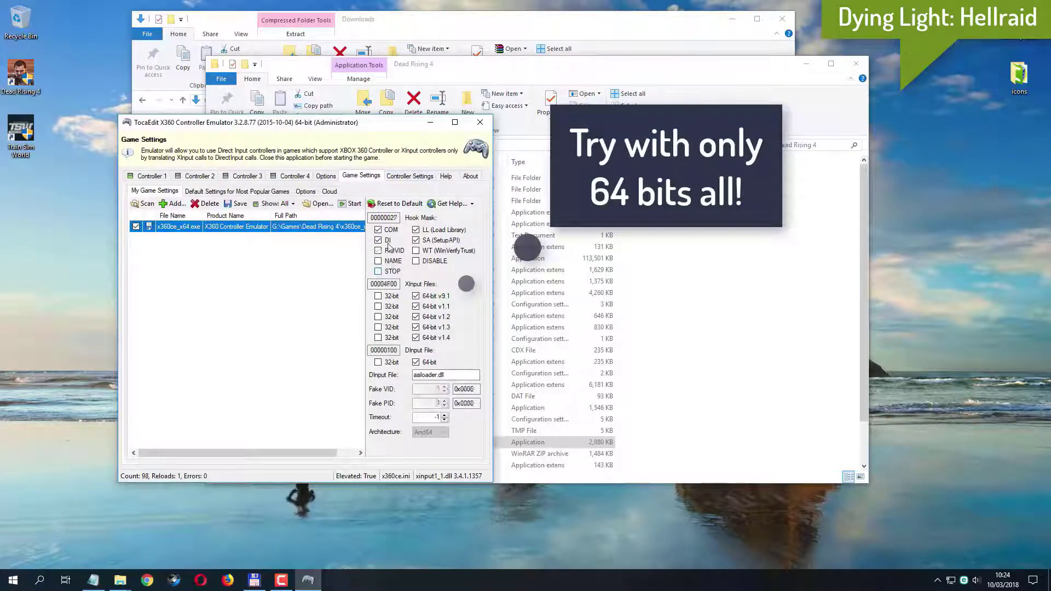
left_click(390, 240)
left_click(390, 230)
left_click(436, 239)
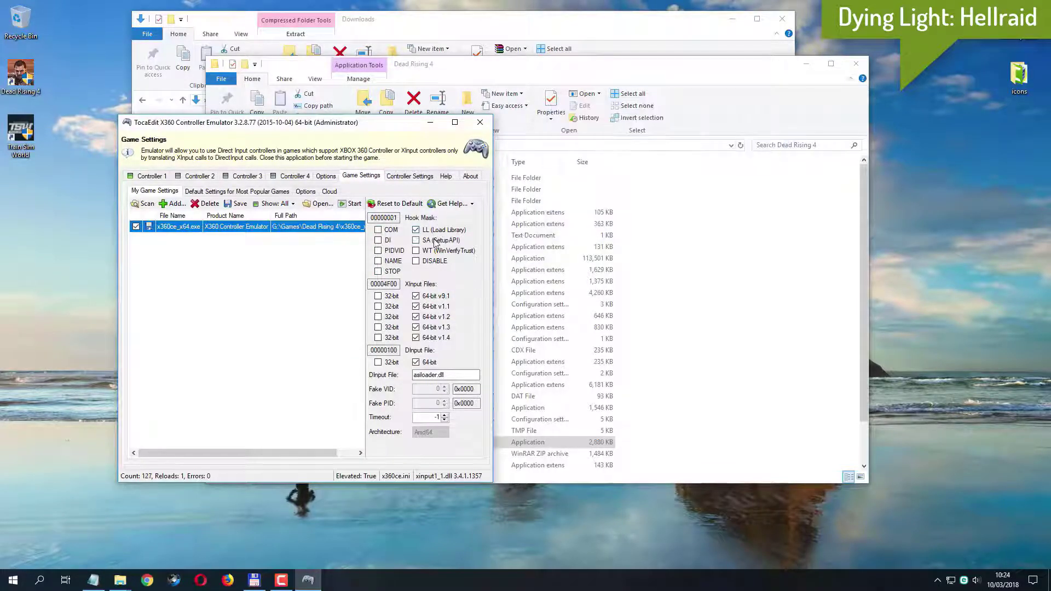
left_click(435, 231)
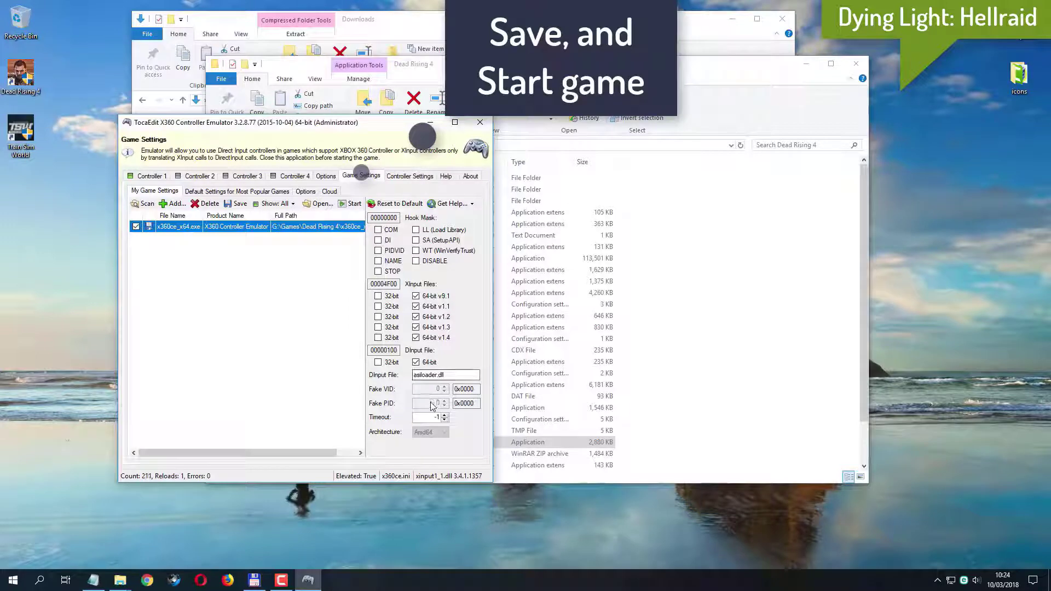
Save the game settings, start the x360ce_x64.exe entry from the emulator, and close the emulator
left_click(237, 205)
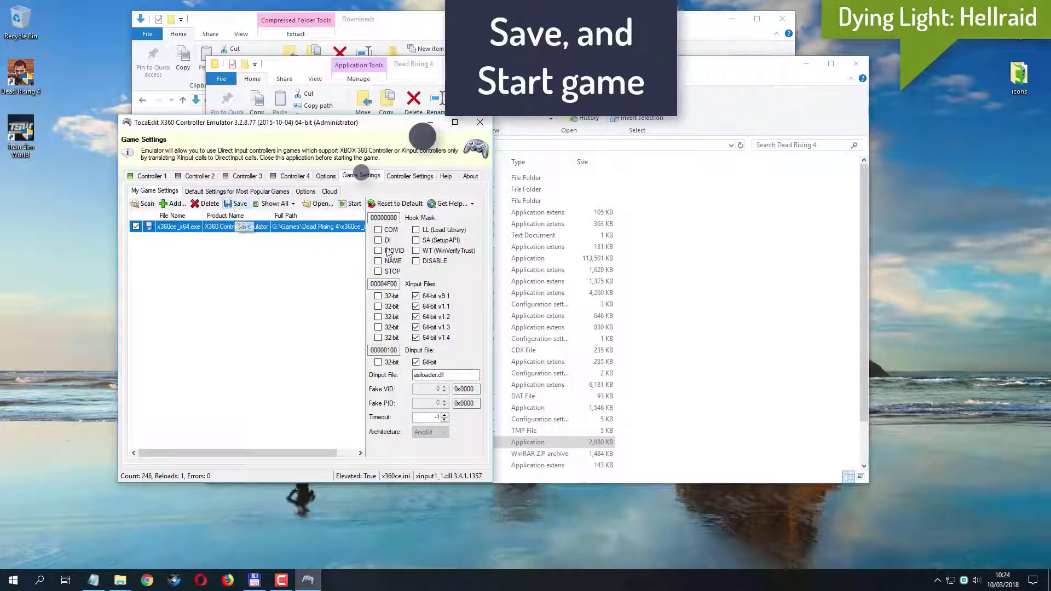
left_click(353, 203)
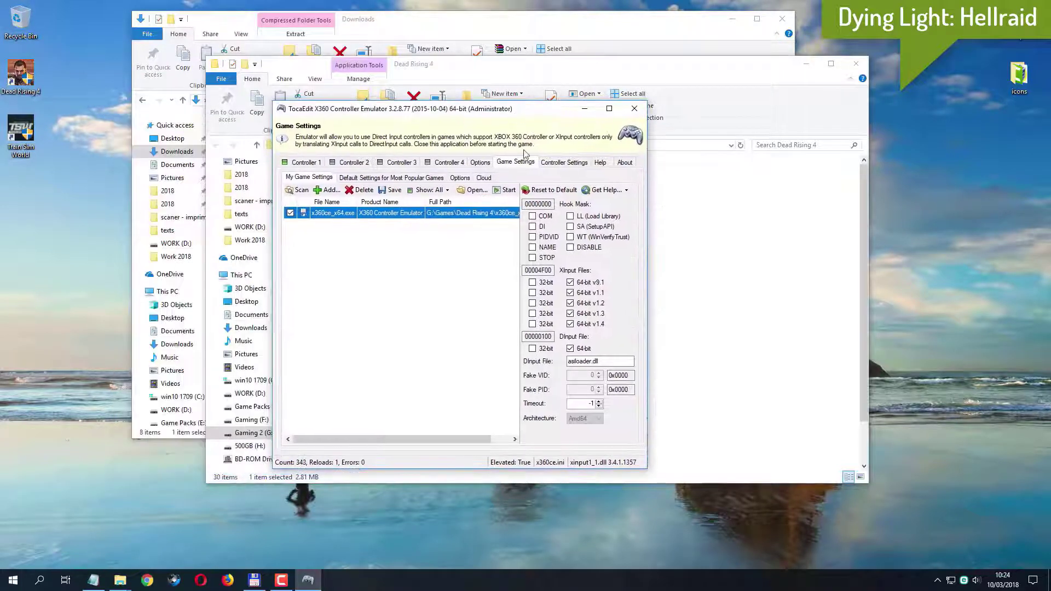
left_click(634, 108)
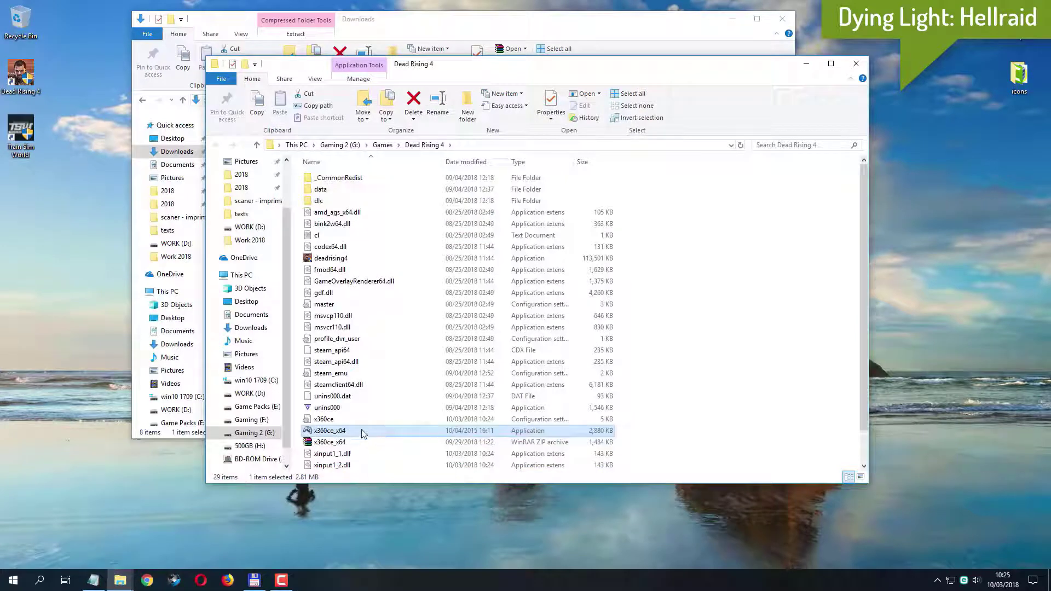
Run x360ce_x64 as administrator again and check the USB Gamepad entry and the program choices in the controller settings
right_click(362, 433)
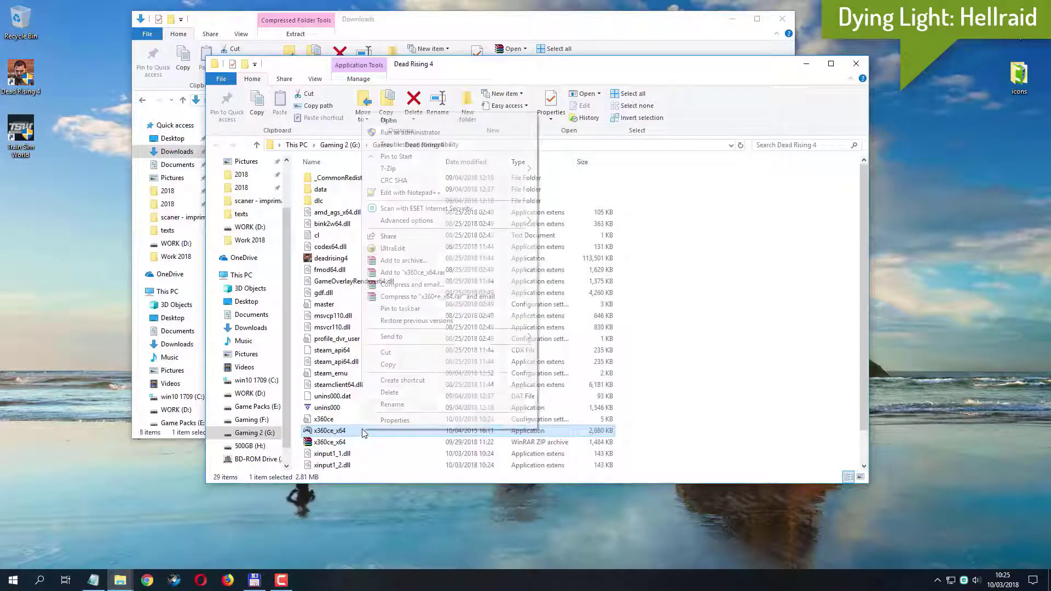
left_click(491, 132)
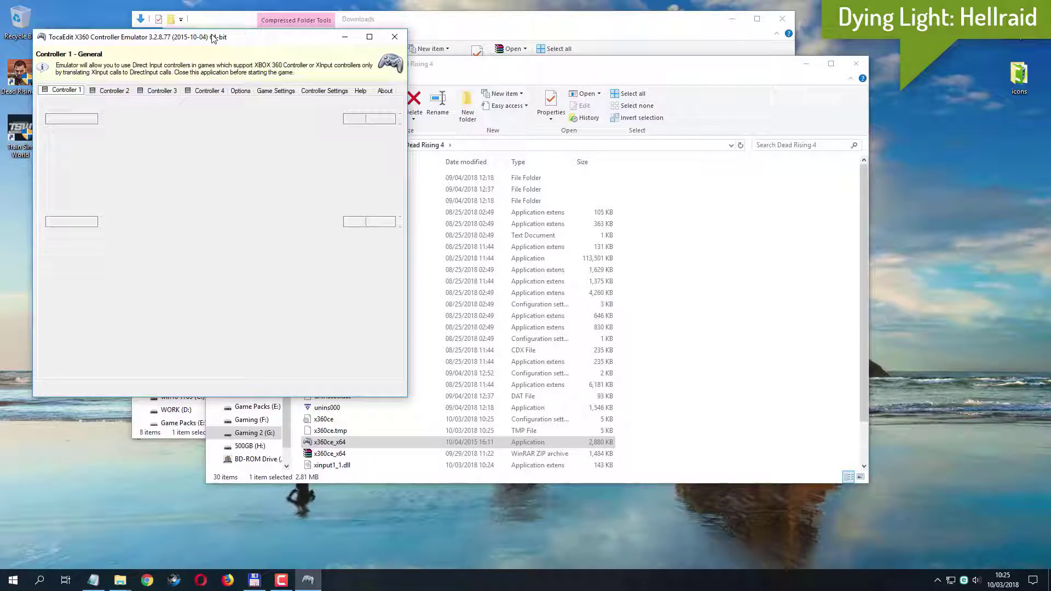
left_click_drag(213, 37, 430, 92)
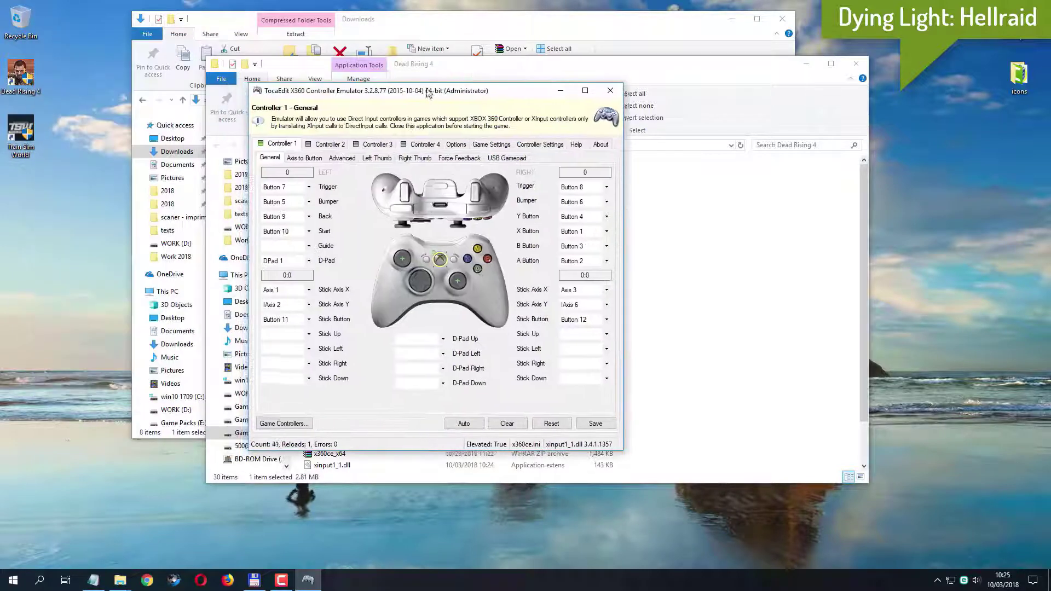
left_click(526, 144)
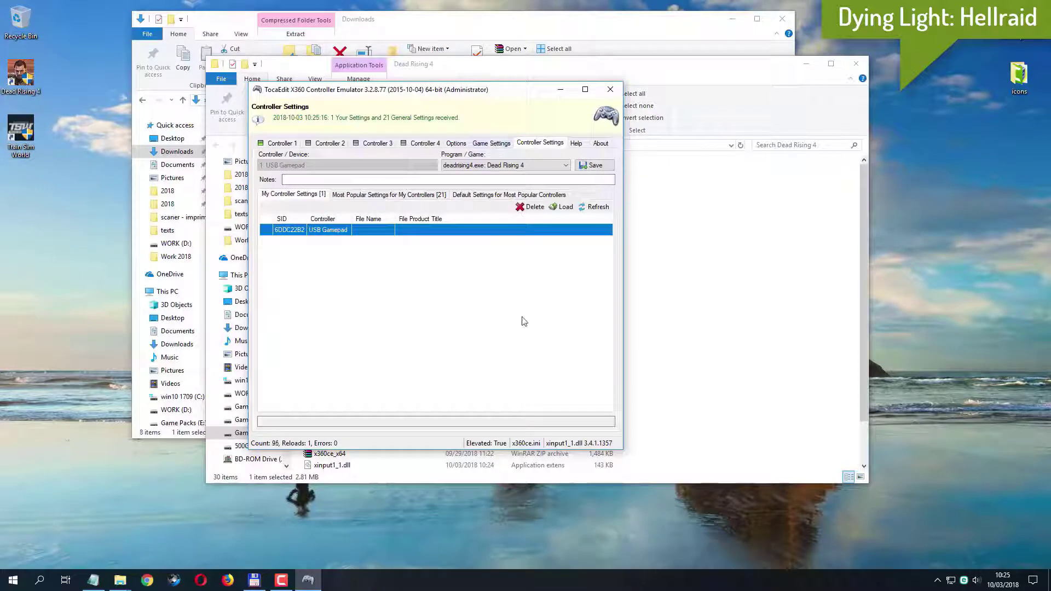
left_click(569, 167)
left_click(570, 168)
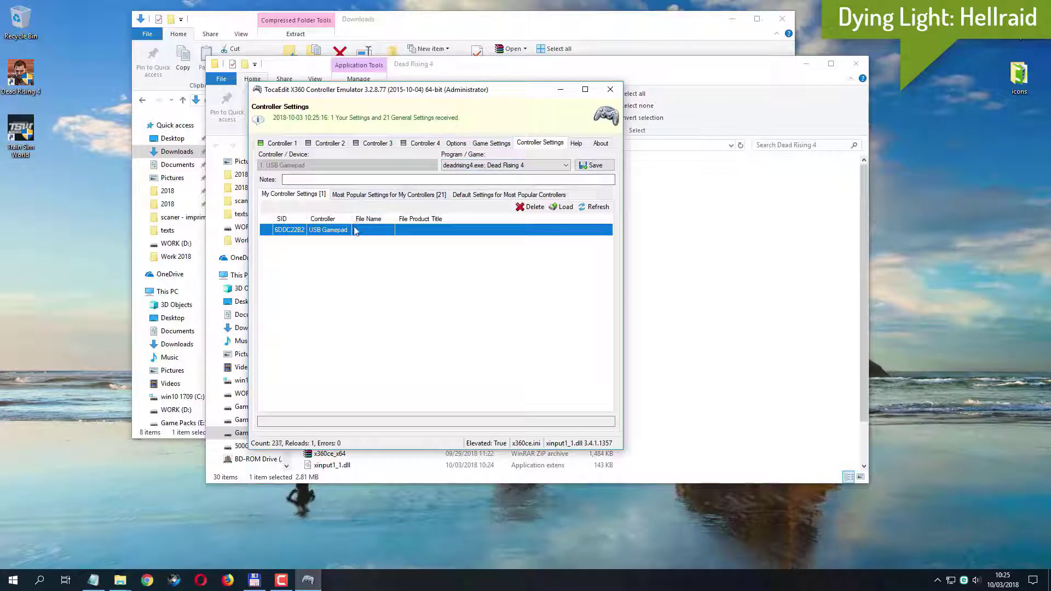
Load the most popular "XBOX 360 Controller for Windows" preset into the USB Gamepad, save it for deadrising4.exe, and close the emulator
left_click(359, 198)
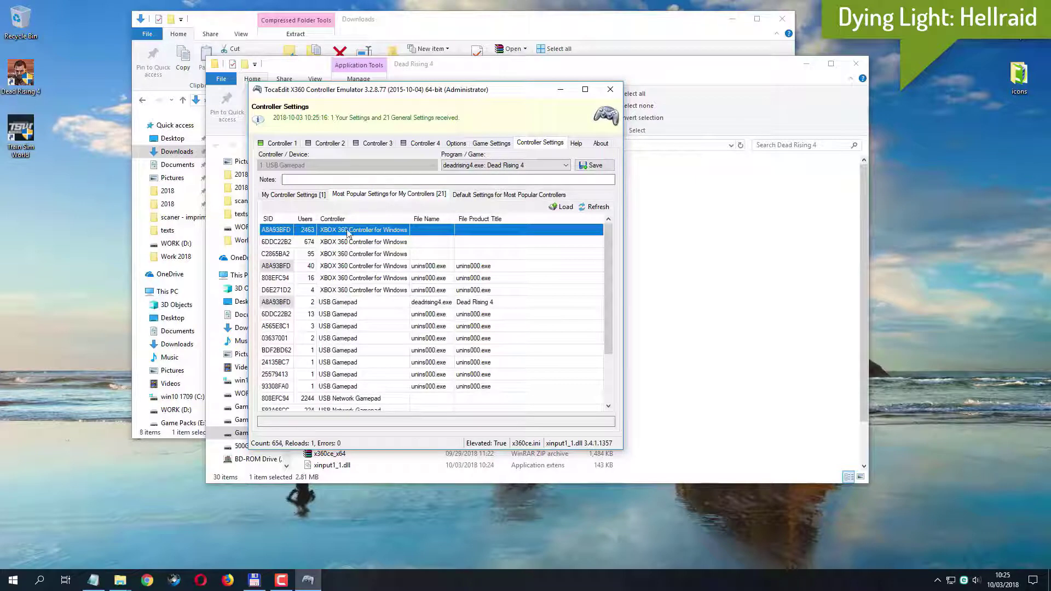
left_click(560, 210)
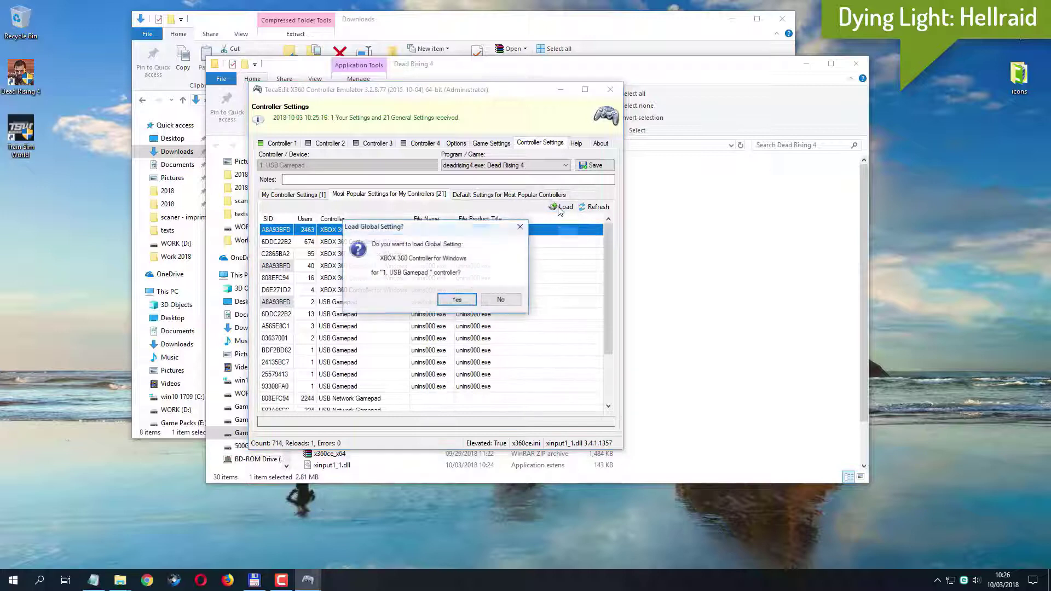
left_click(456, 300)
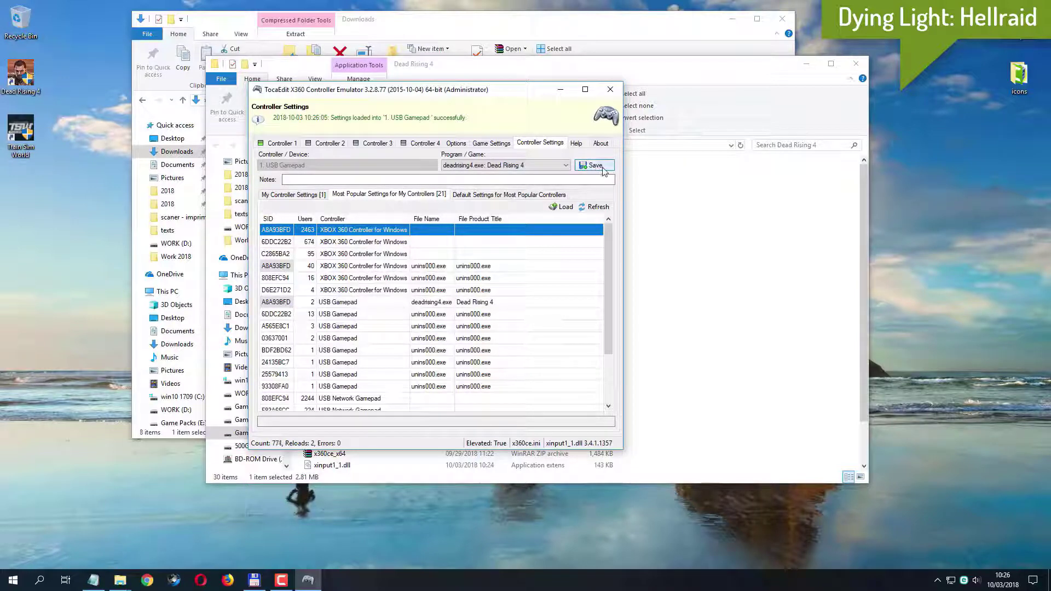
left_click(603, 167)
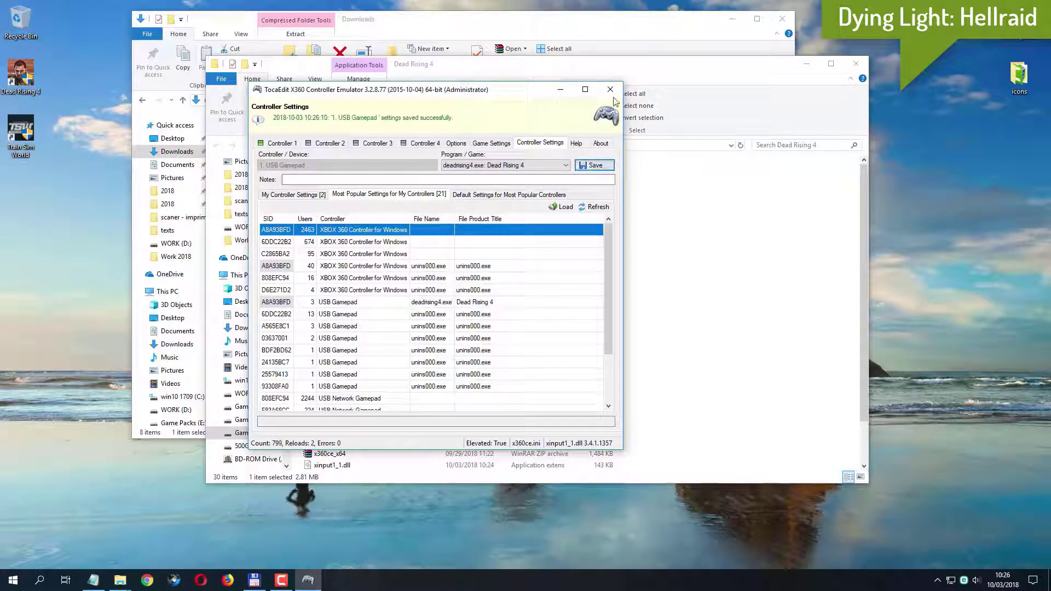
left_click(476, 143)
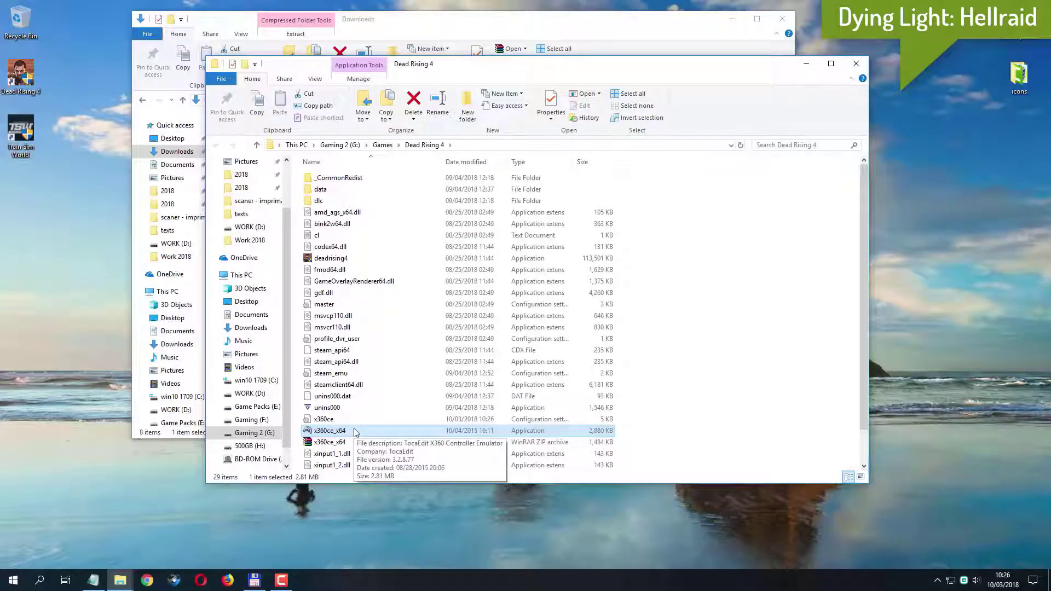
Run x360ce_x64 as administrator again and enable only the 32-bit XInput and DInput files for x360ce_x64.exe in the game settings
right_click(355, 430)
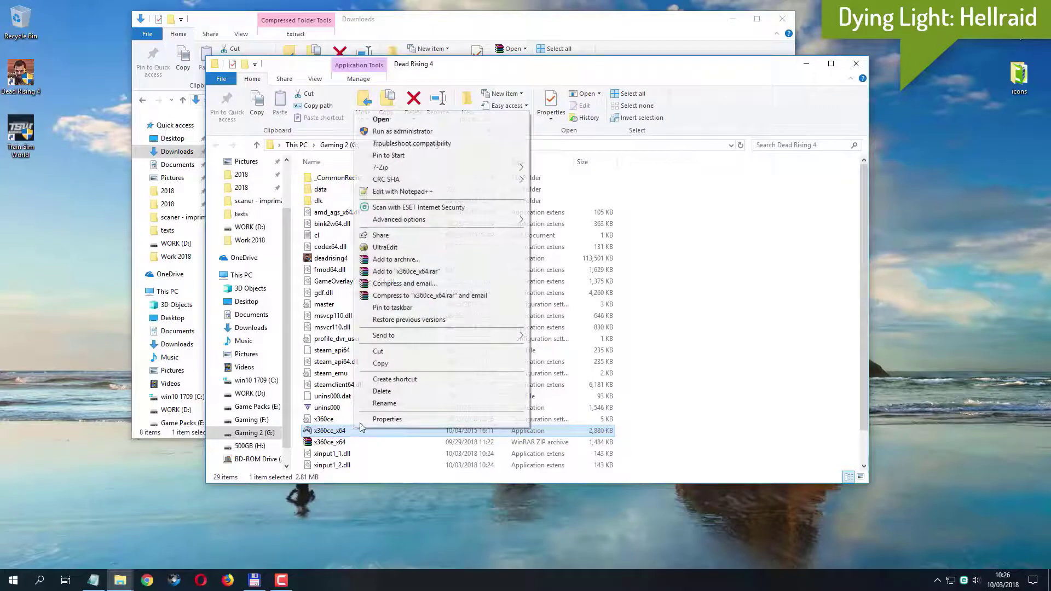
left_click(417, 132)
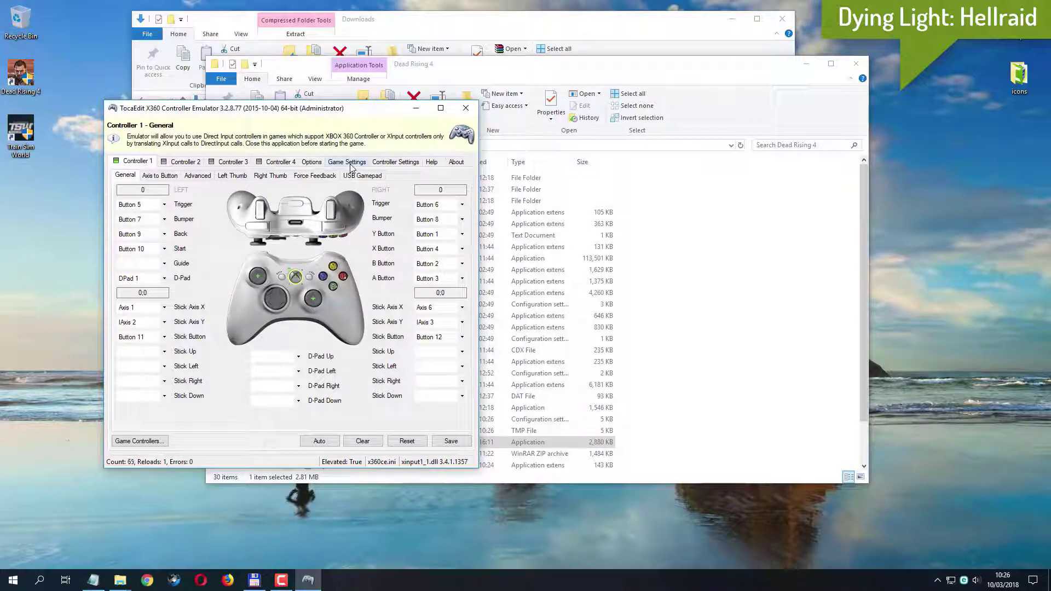
left_click(347, 162)
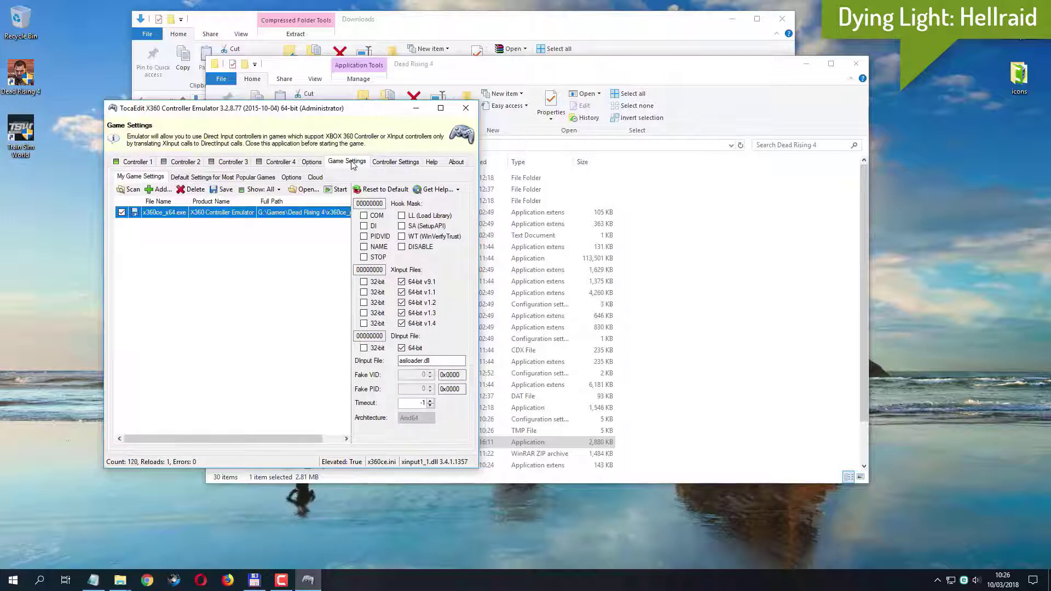
left_click(401, 281)
left_click(363, 281)
left_click(364, 292)
left_click(363, 302)
left_click(363, 313)
left_click(364, 323)
left_click(370, 352)
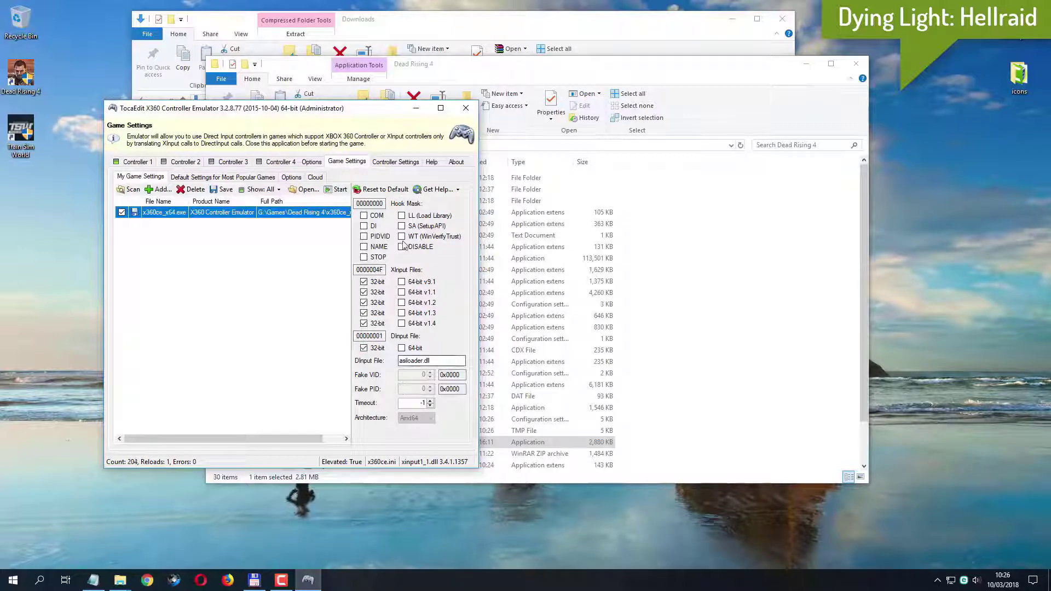
Enable the COM, DI, PIDVID, NAME, LL, SA and WT hook masks for x360ce_x64.exe, save the game settings, and close the emulator
left_click(377, 216)
left_click(374, 226)
left_click(376, 237)
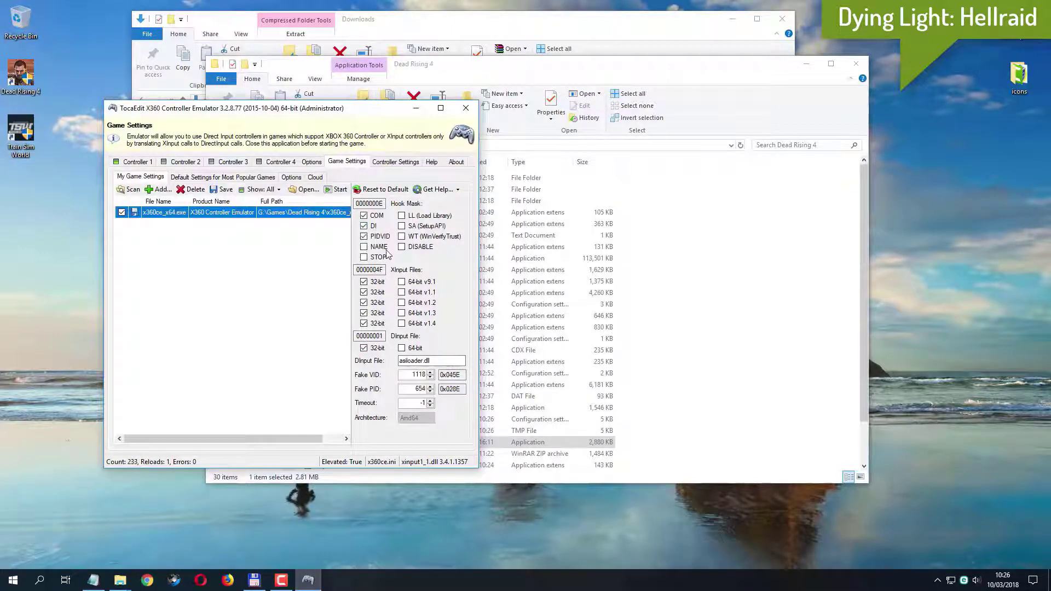
left_click(377, 247)
left_click(424, 217)
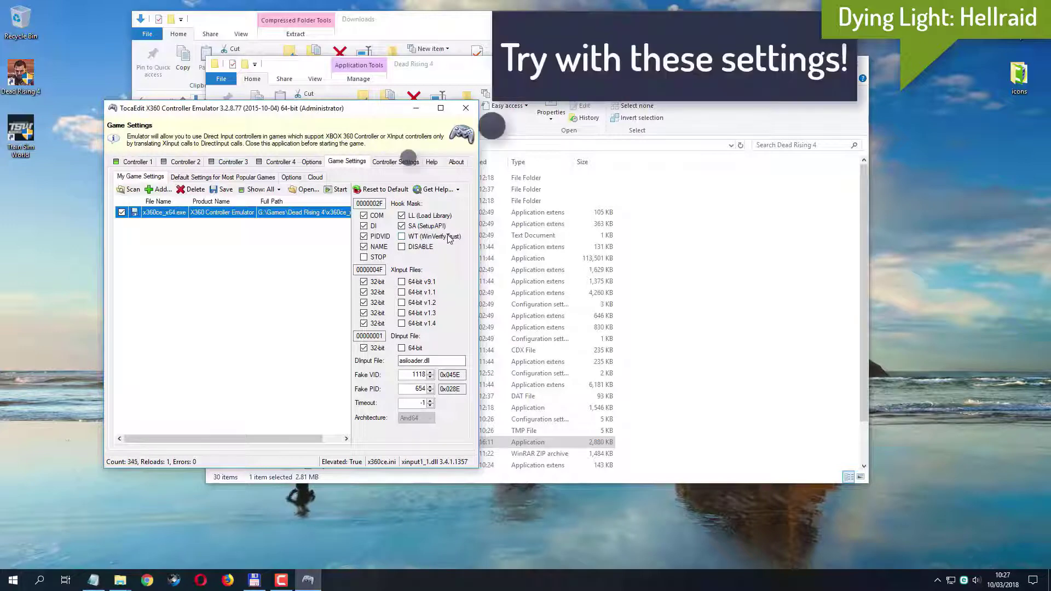
left_click(448, 238)
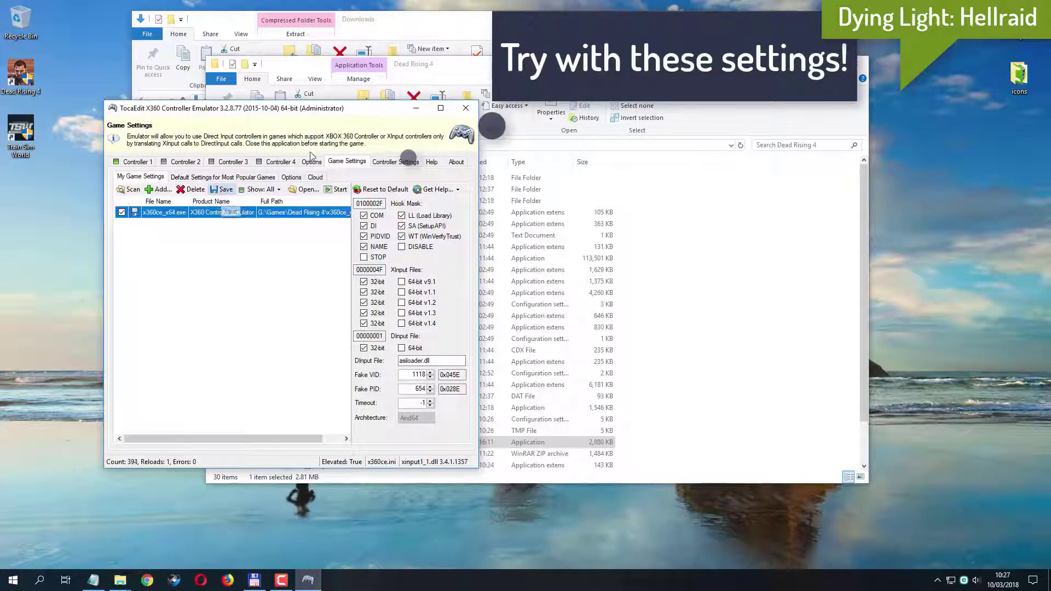
left_click(466, 110)
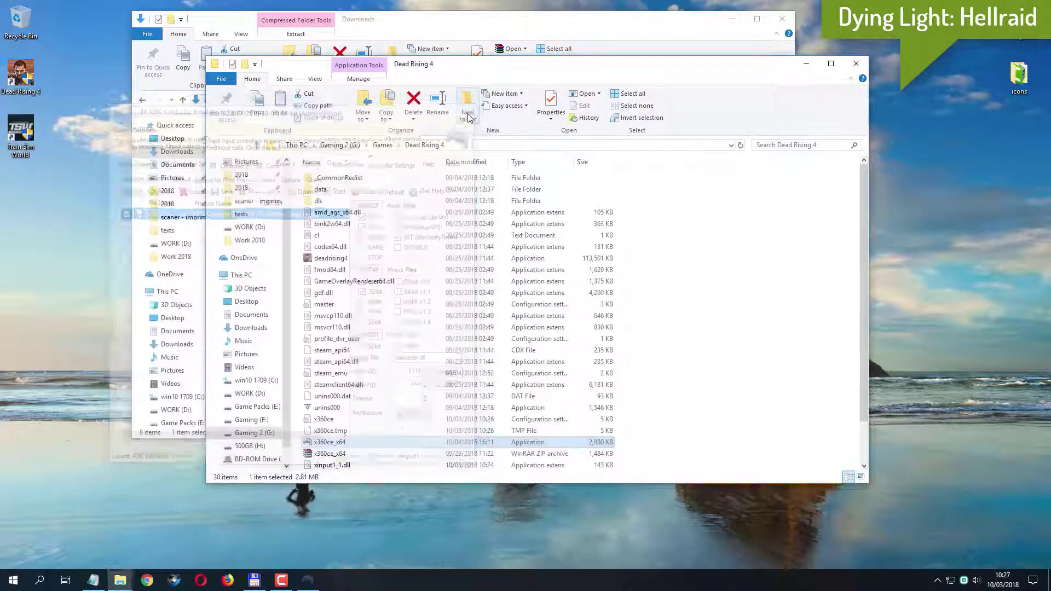